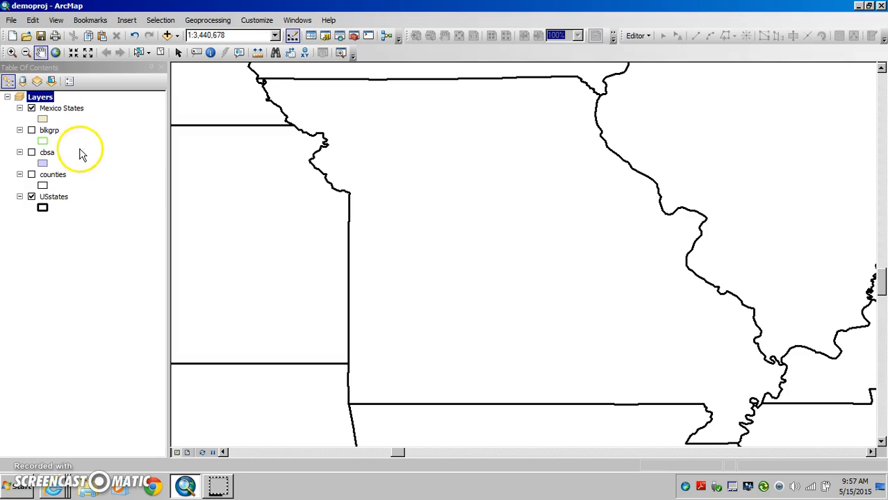
Display the blkgrp layer temporarily, clear its existing feature selection, and hide the layer again.
click(51, 134)
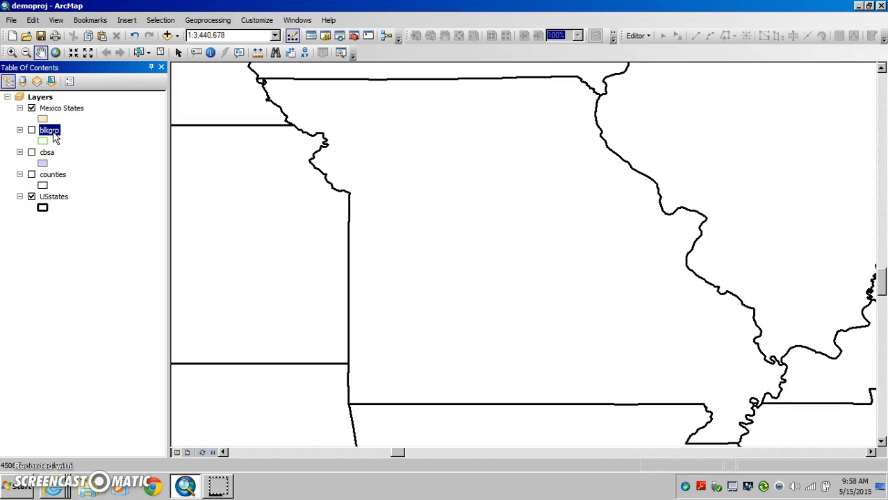
click(31, 131)
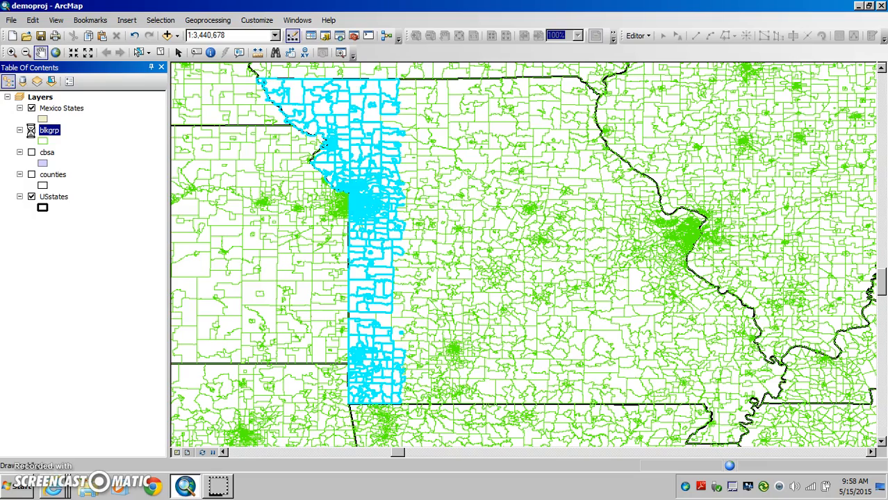
click(160, 54)
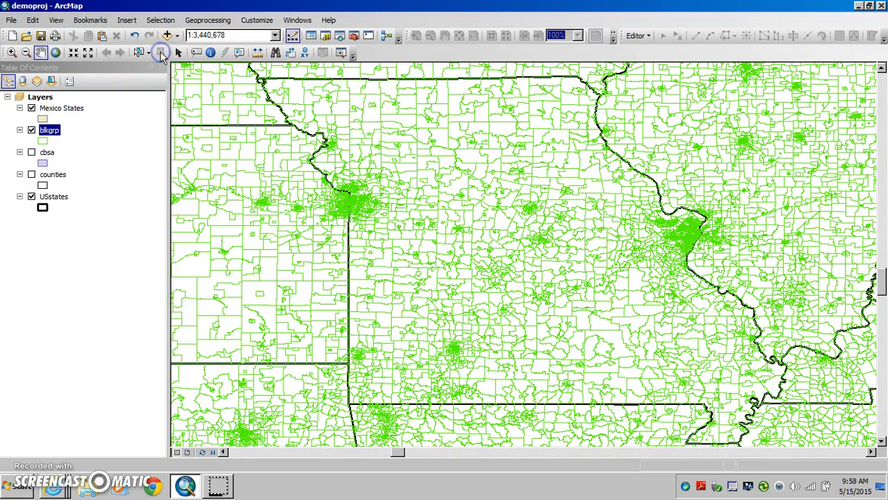
click(31, 130)
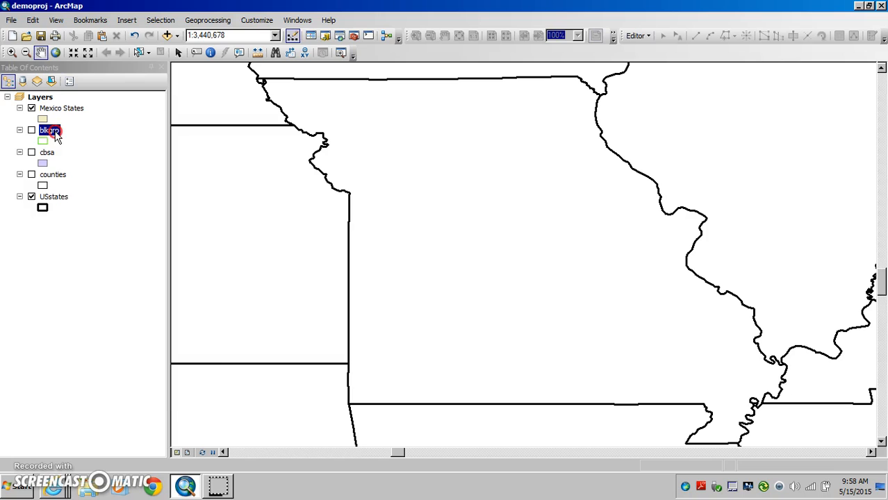
Open the blkgrp attribute table and turn on the blkgrp layer's display on the map.
right_click(56, 136)
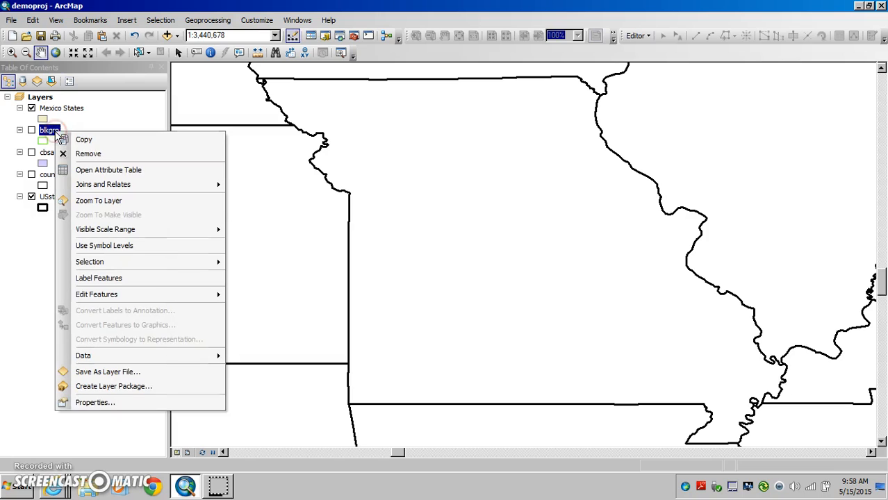
click(78, 170)
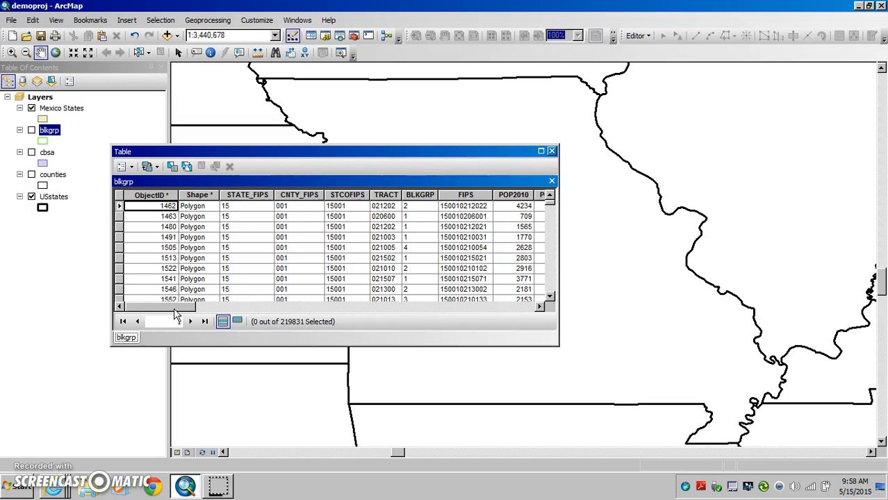
click(32, 130)
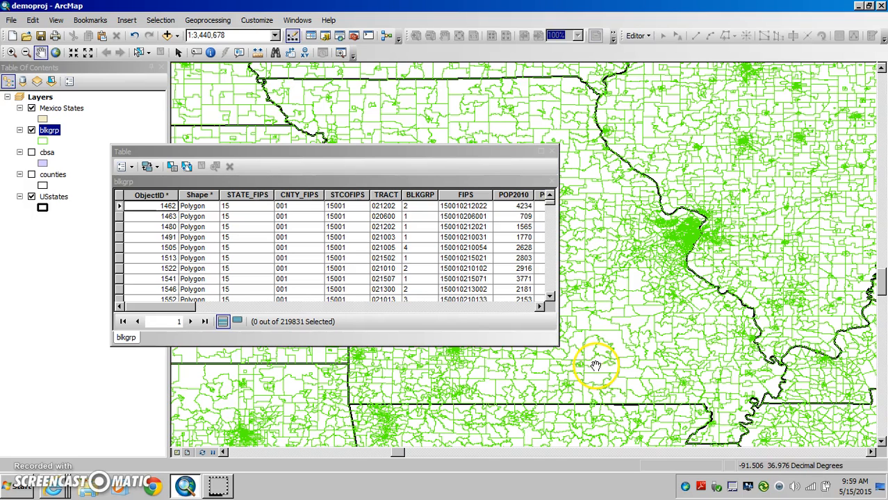
click(31, 129)
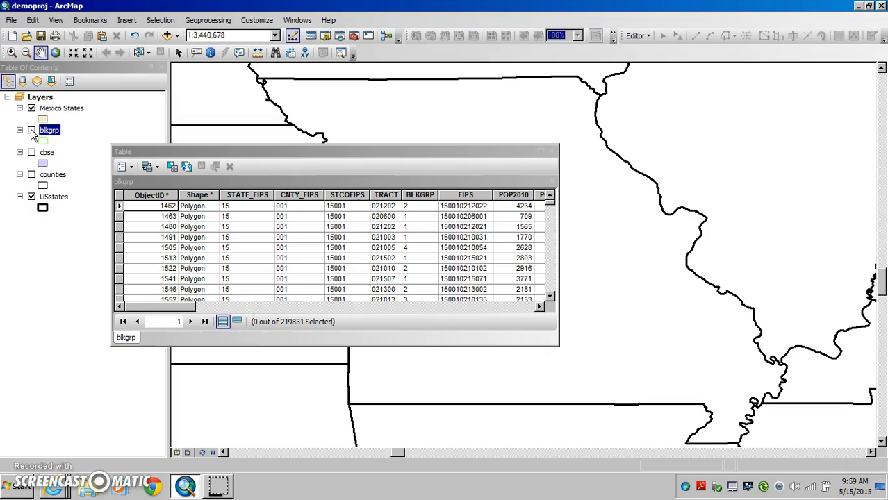
click(31, 130)
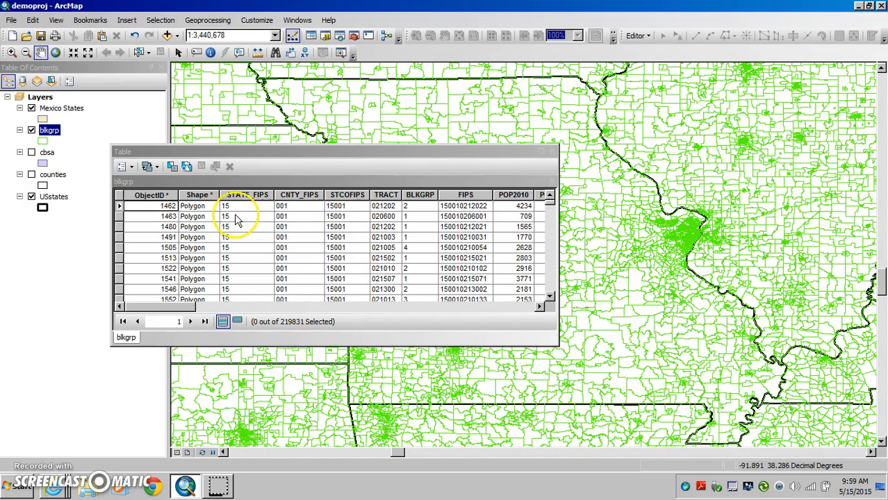
Examine the first record and the STCOFIPS field in the blkgrp table, clearing the record selection and closing the table.
click(120, 206)
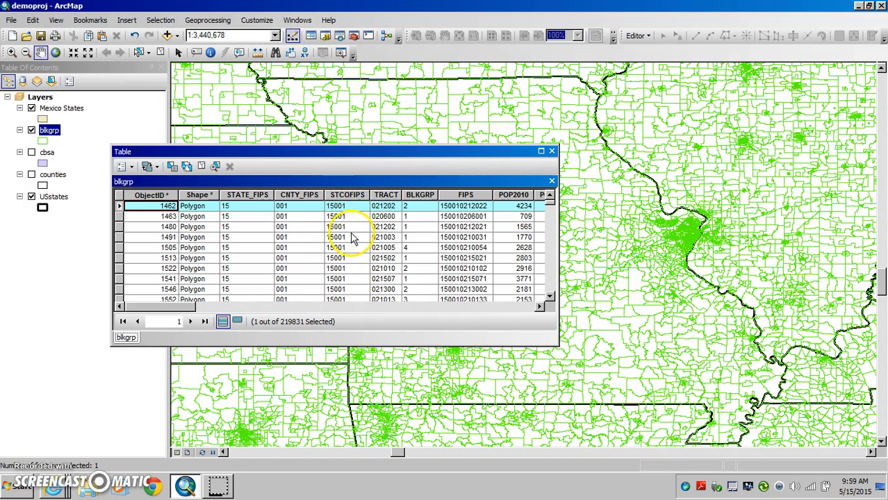
click(347, 196)
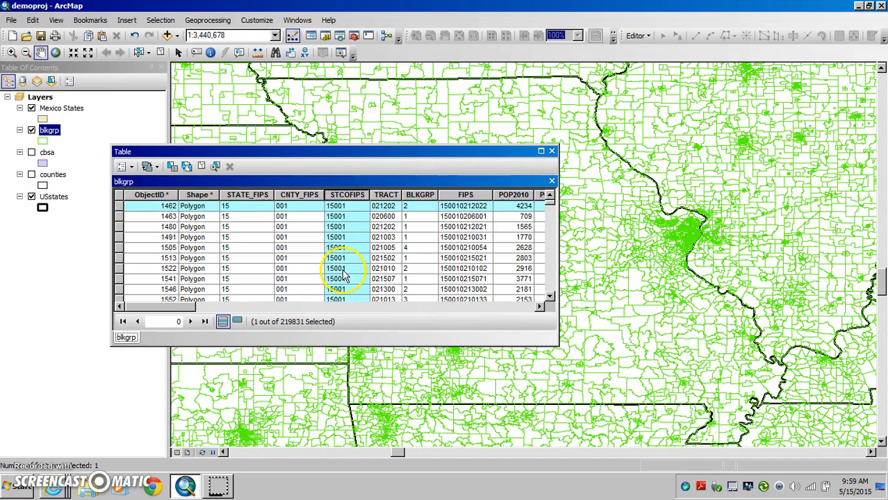
click(159, 54)
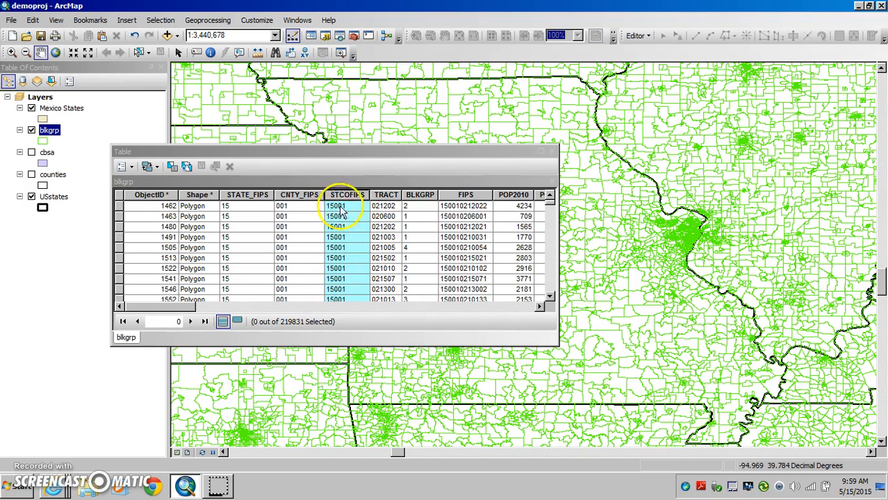
click(338, 267)
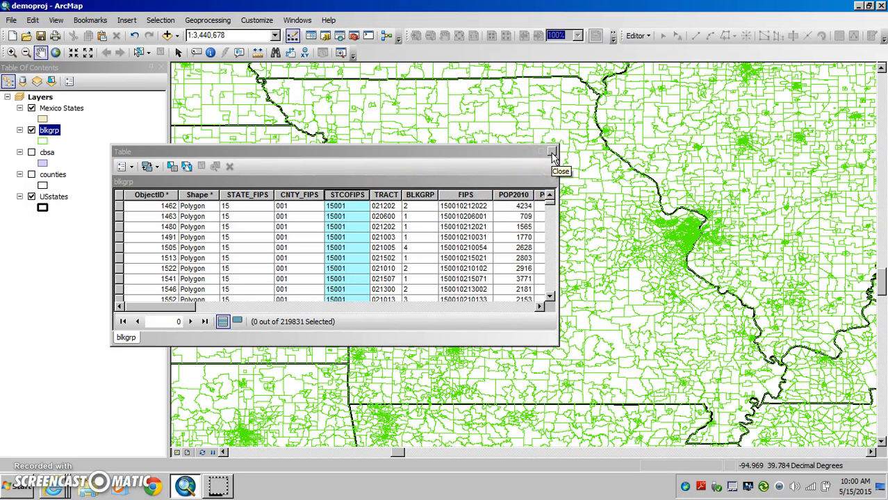
click(551, 152)
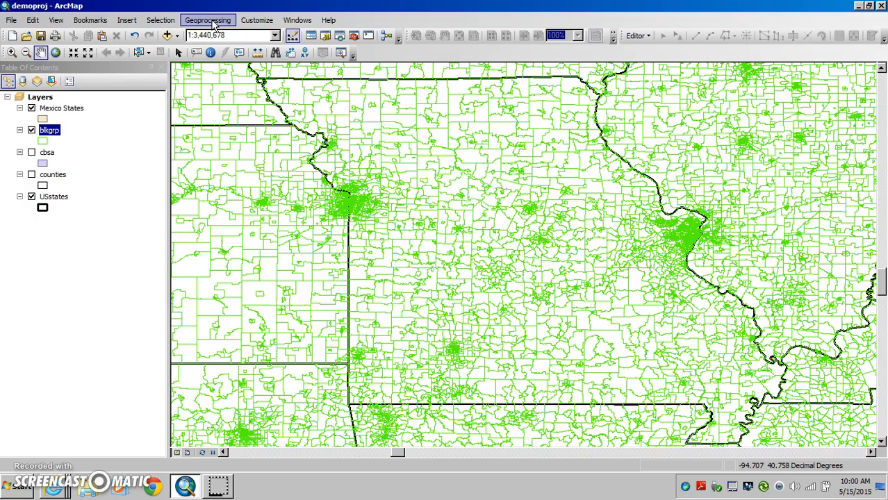
Open Select By Attributes for the blkgrp layer and delete the old query expression.
click(160, 20)
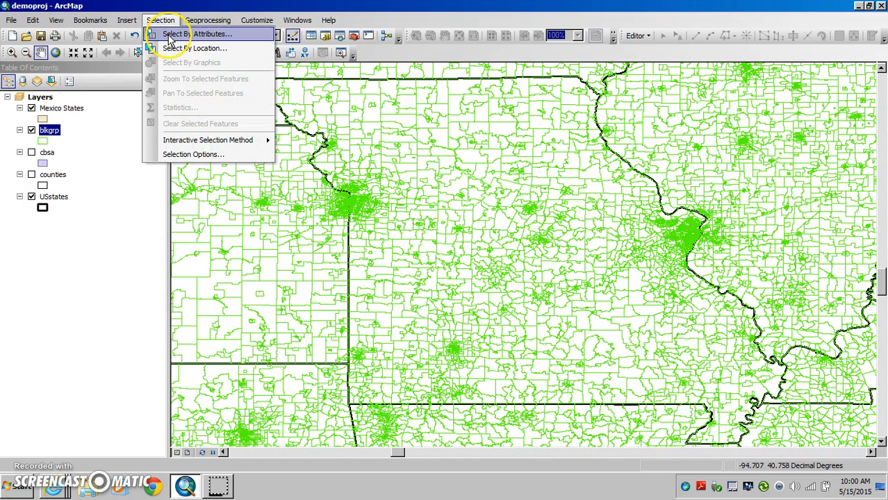
click(167, 35)
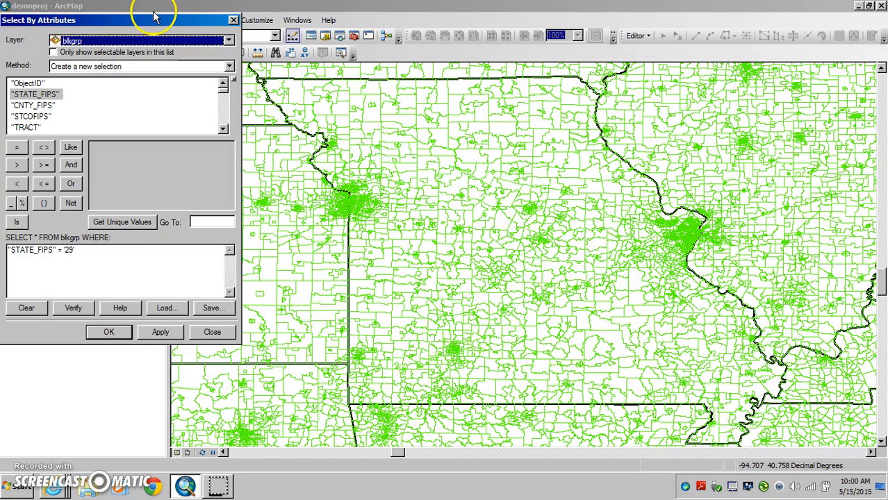
drag(124, 16, 392, 53)
drag(422, 283, 238, 280)
key(Delete)
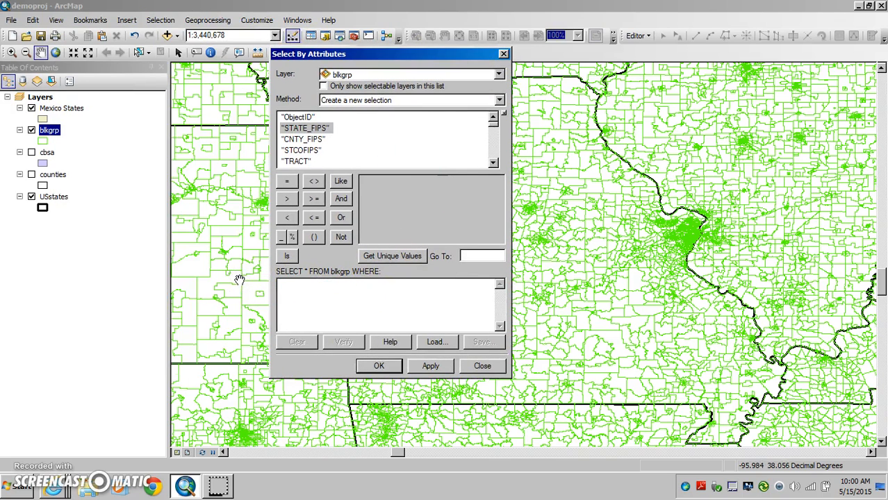
click(343, 75)
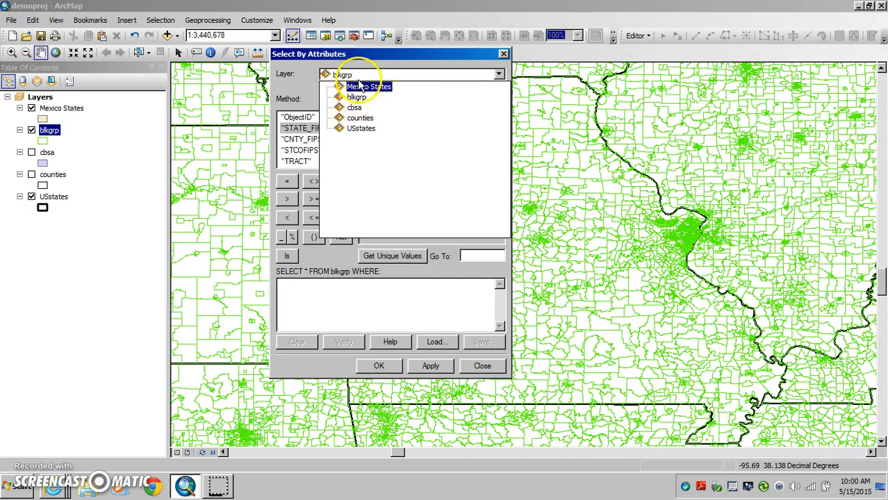
click(360, 77)
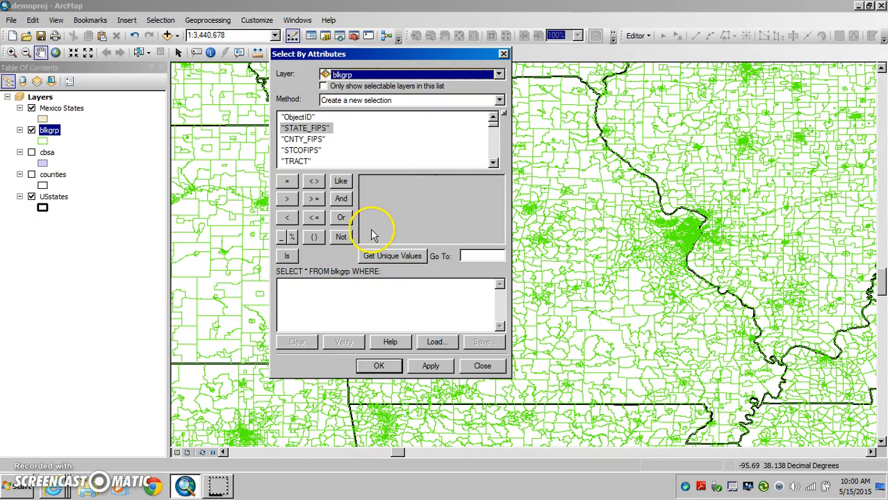
Select the block groups matching the expression "STATE_FIPS" = '29', picking the value from the field's unique values.
double_click(299, 130)
click(287, 182)
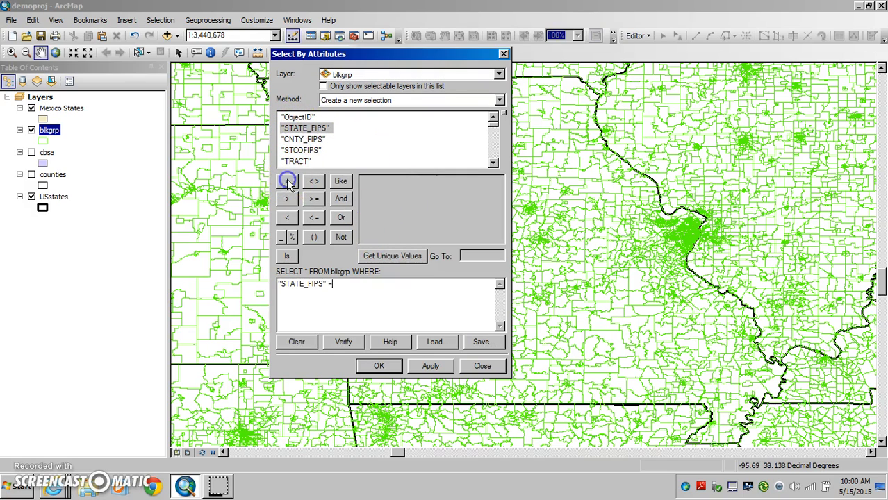
click(411, 255)
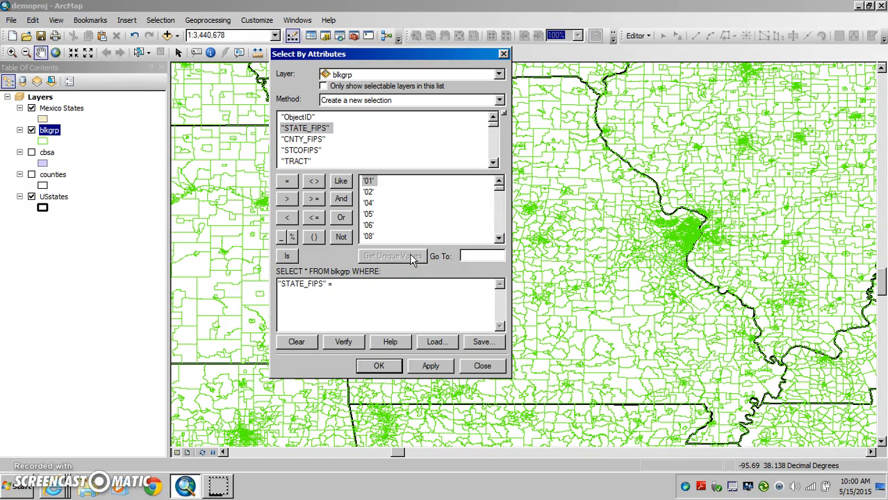
drag(498, 189, 497, 211)
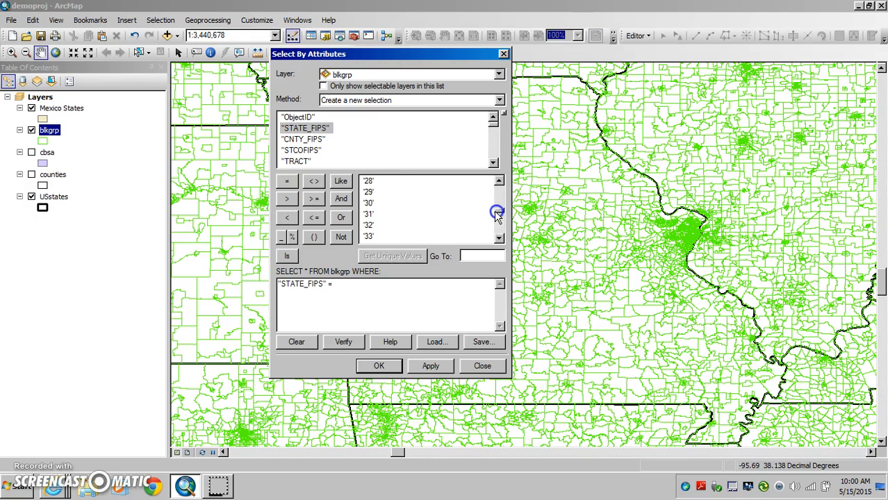
double_click(369, 192)
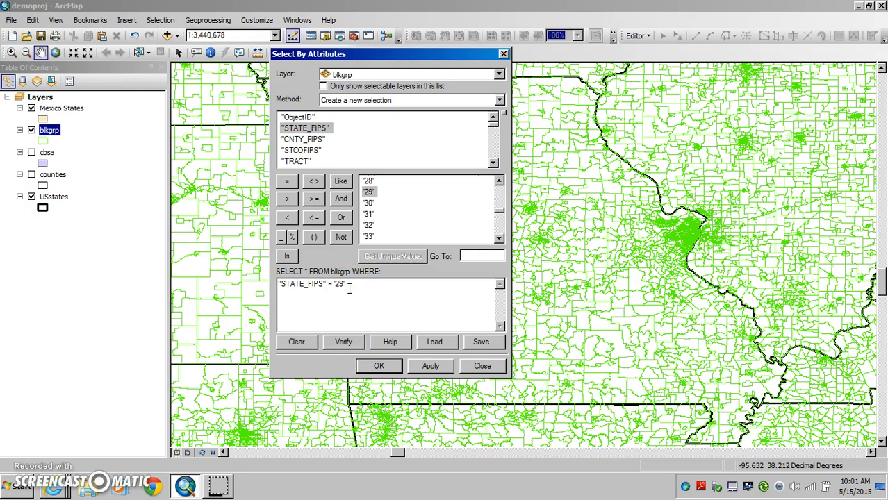
click(378, 366)
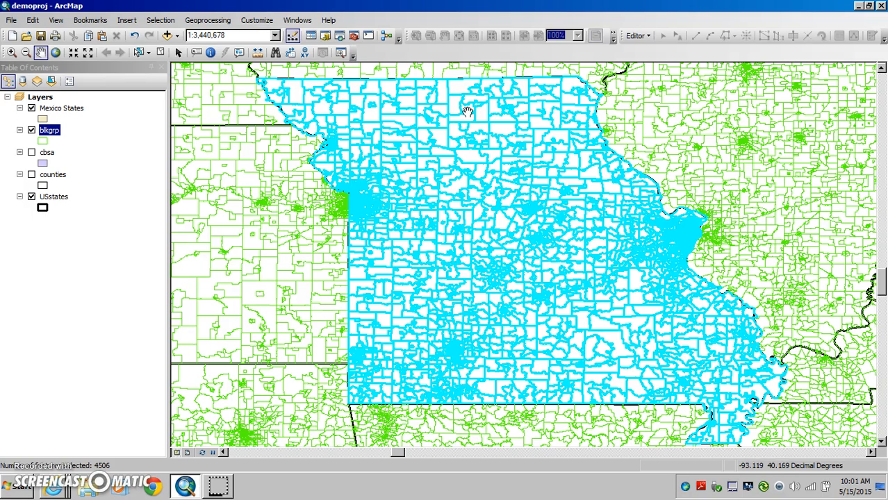
Open the Dissolve geoprocessing tool and set blkgrp as its input features.
click(206, 26)
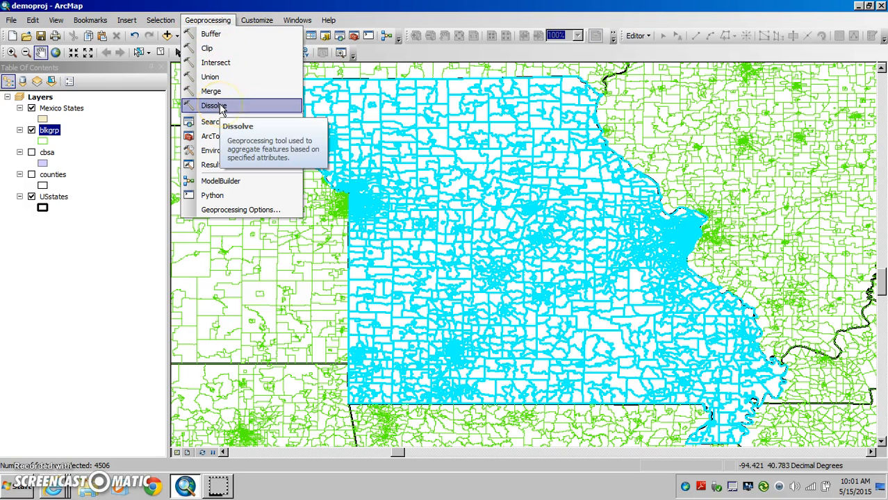
click(220, 108)
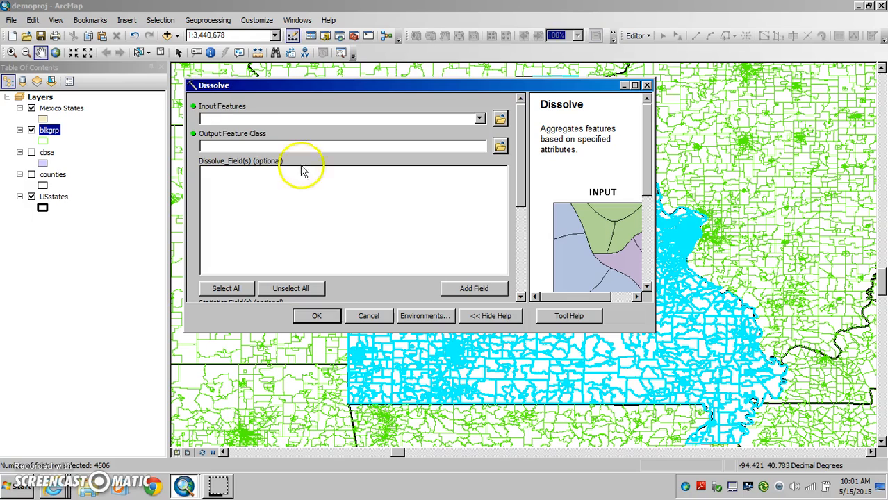
click(409, 120)
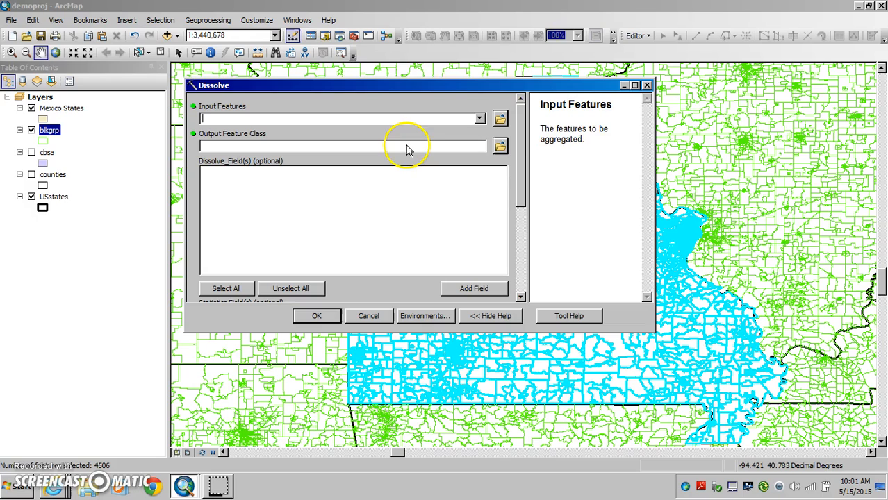
click(409, 147)
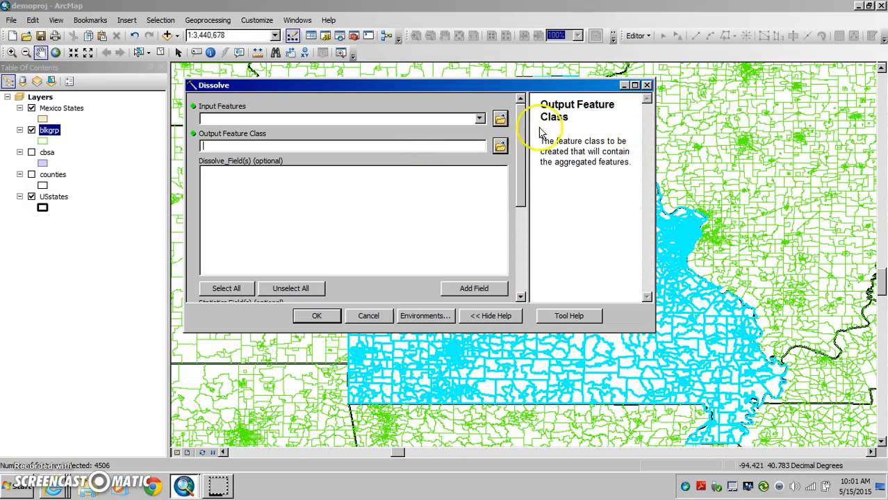
click(480, 121)
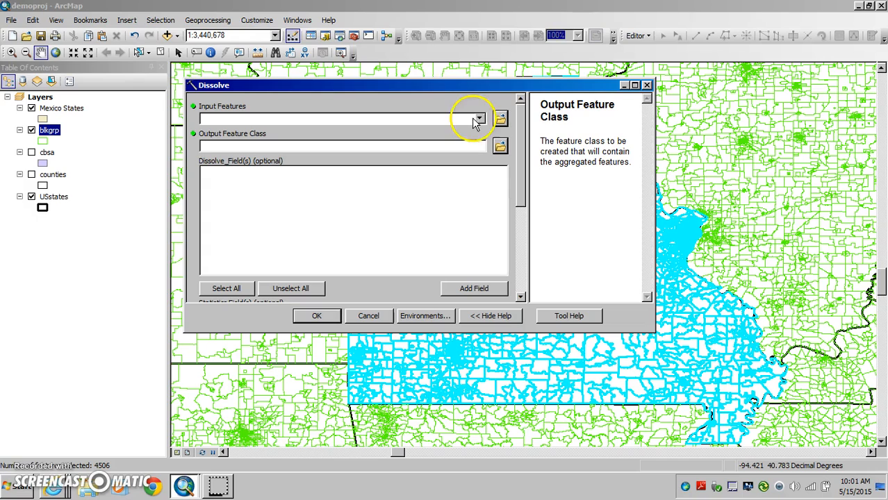
click(479, 121)
click(479, 121)
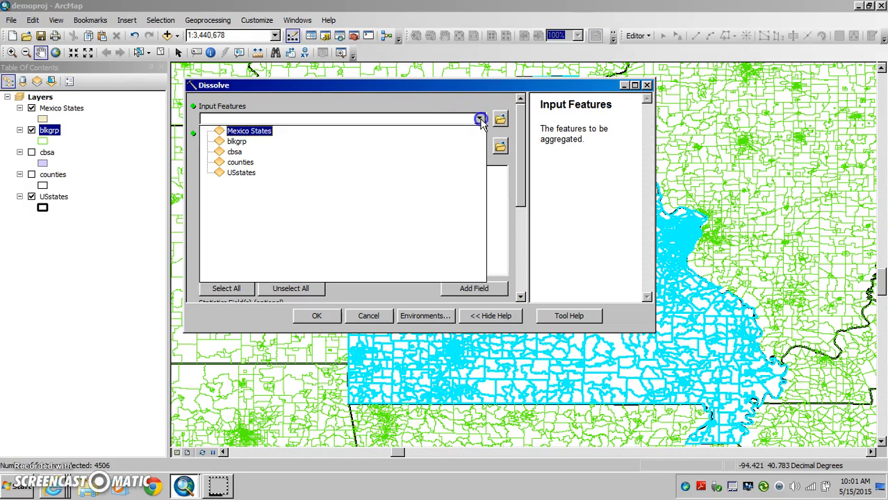
click(238, 142)
click(327, 316)
click(727, 368)
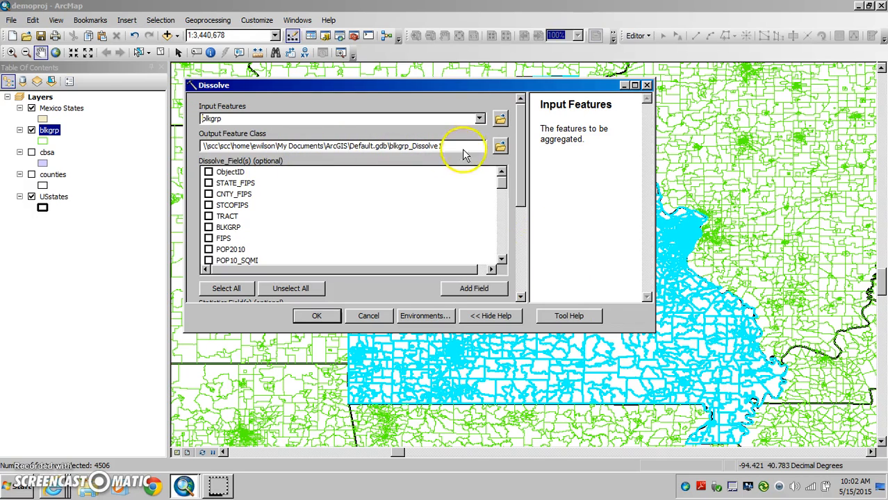
Set the Dissolve output feature class to MOcounties in geoprocessing.mdb.
click(499, 145)
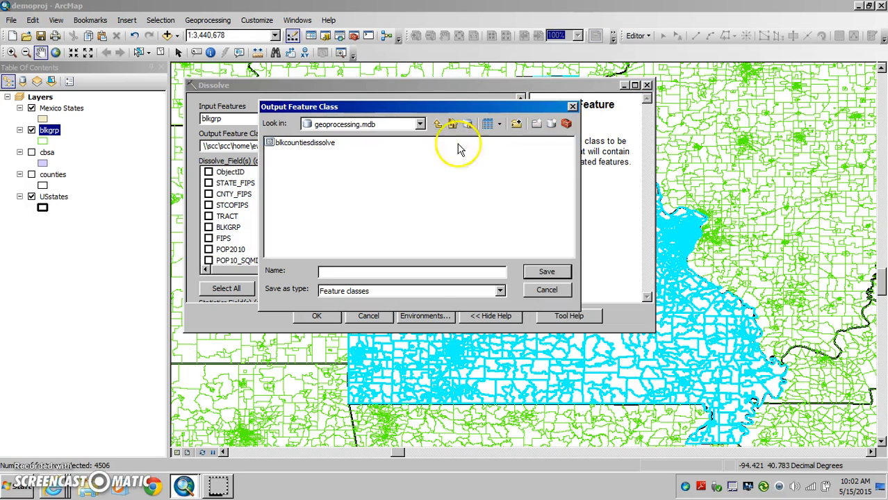
click(420, 124)
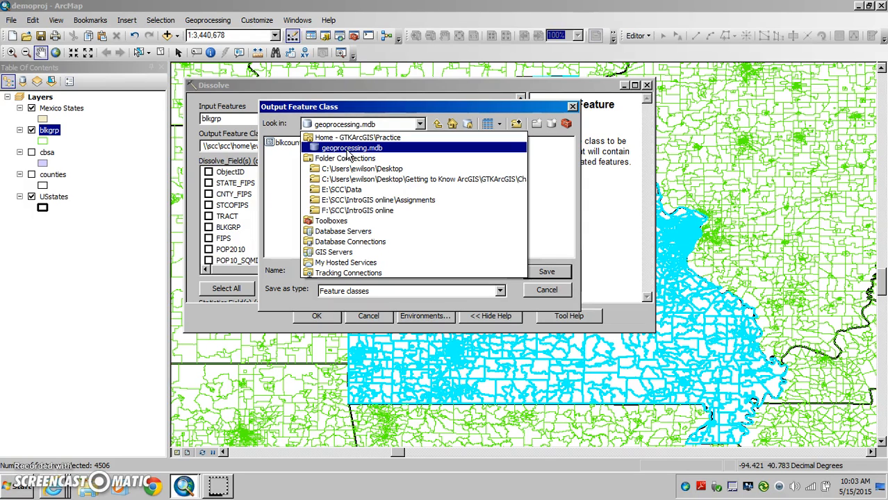
click(348, 150)
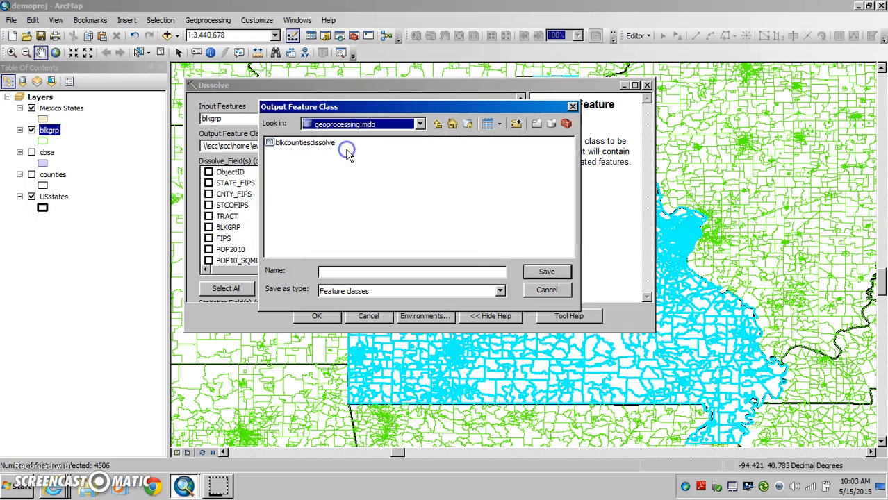
click(343, 271)
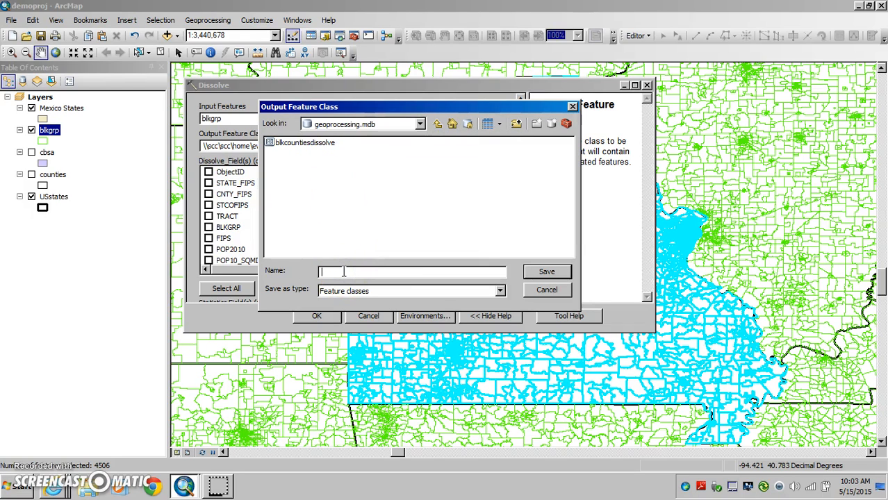
text(MOcounties)
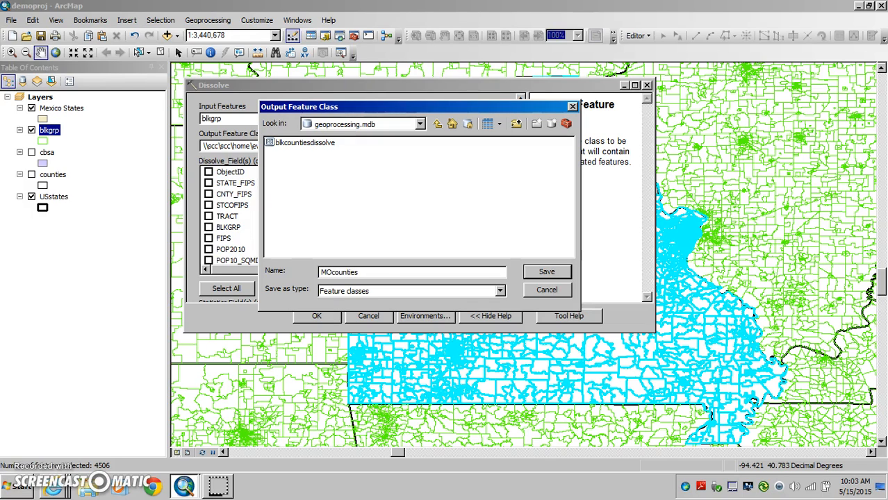
click(546, 272)
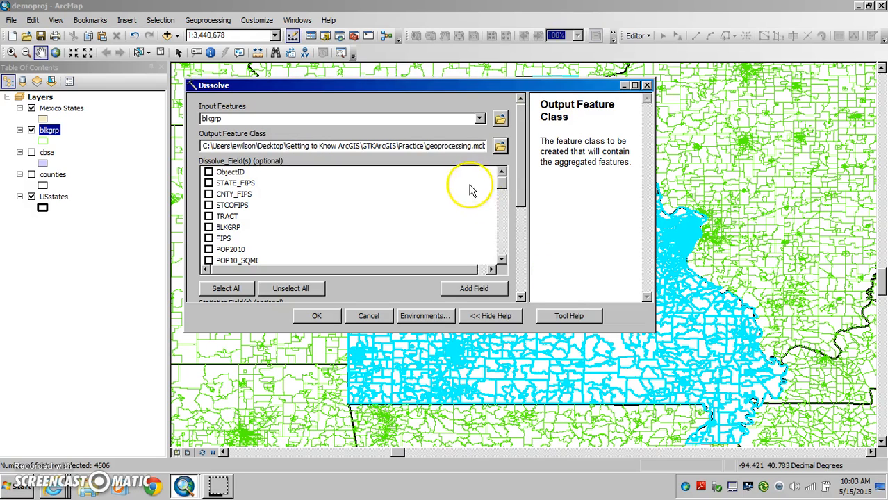
Choose STCOFIPS as the dissolve field and run the Dissolve tool on the selected block groups.
click(206, 165)
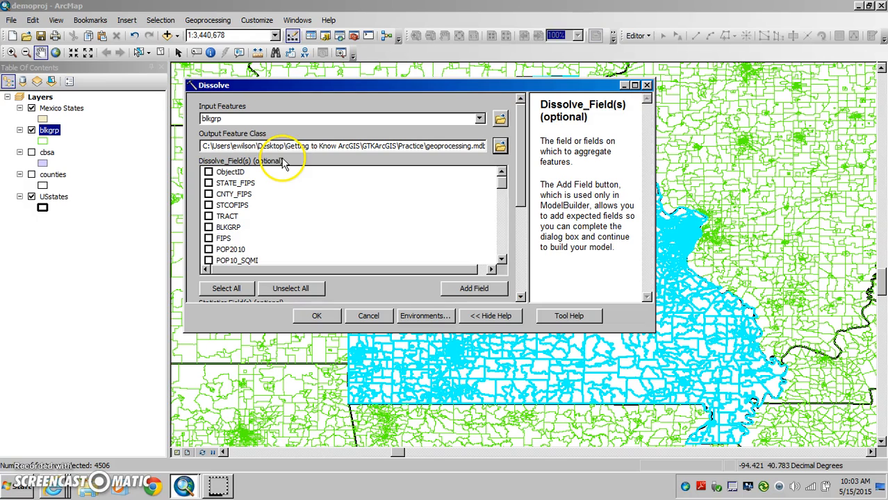
click(264, 222)
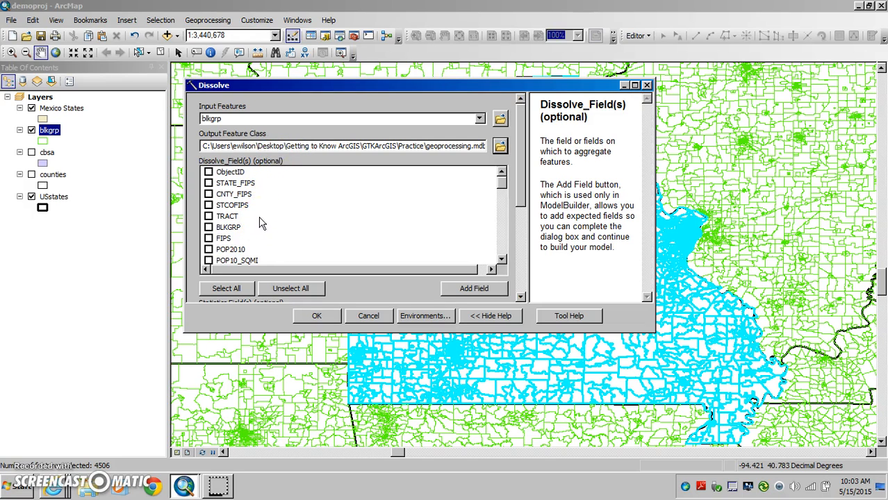
click(209, 204)
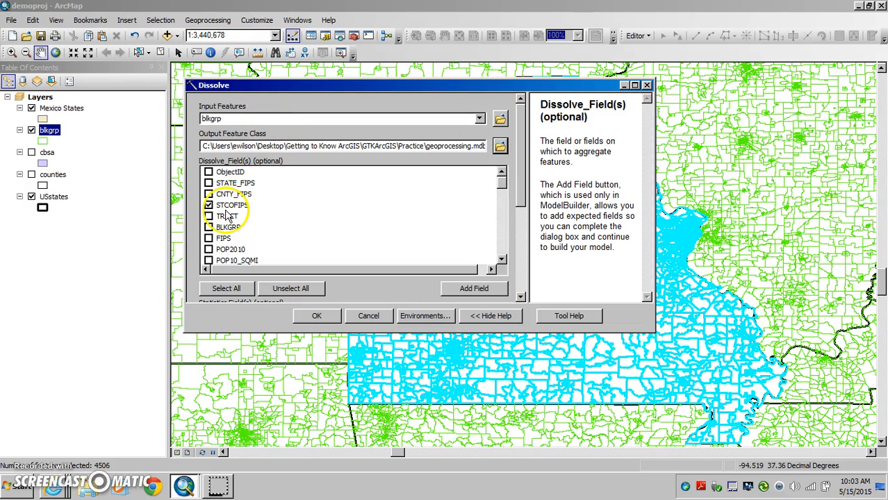
click(316, 316)
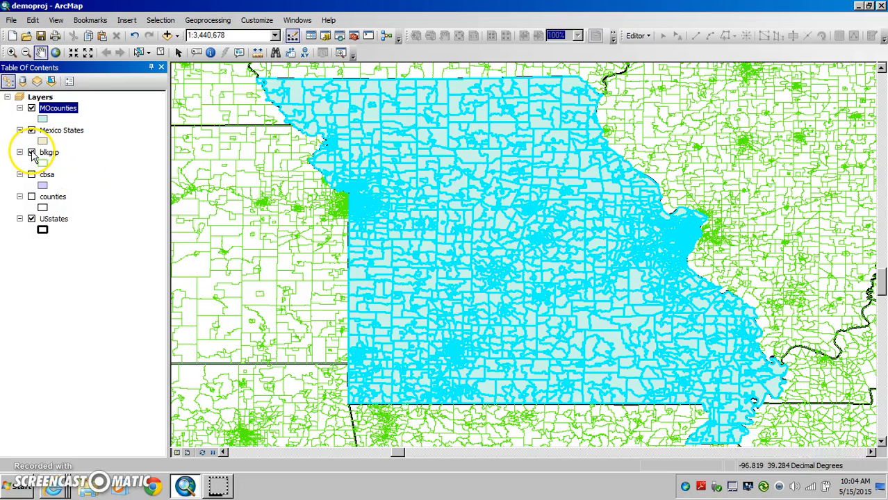
Turn off the blkgrp layer to show the dissolved MOcounties polygons on their own, leaving the layer name unedited.
click(32, 153)
click(32, 131)
click(60, 108)
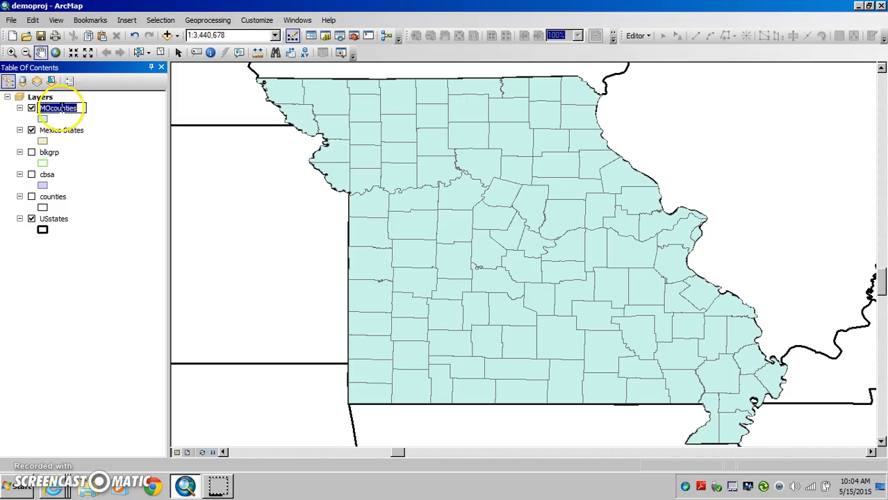
click(54, 121)
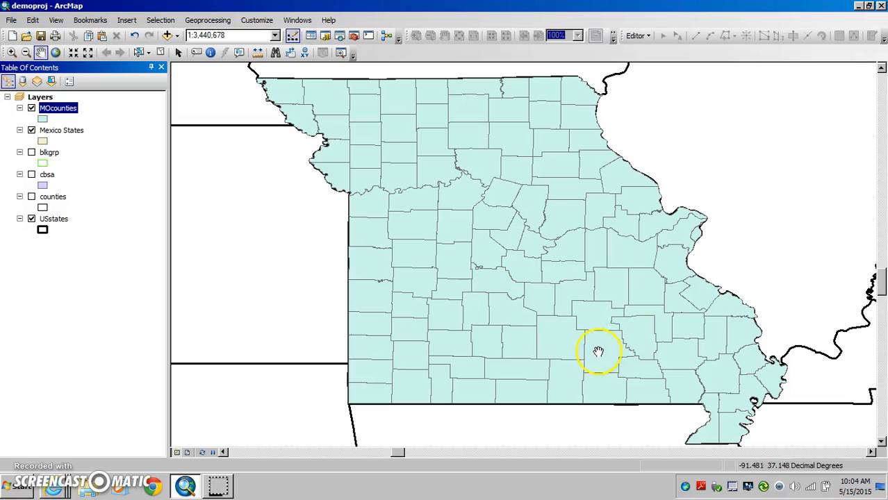
Examine the records and fields in the MOcounties attribute table, then close the table.
right_click(69, 109)
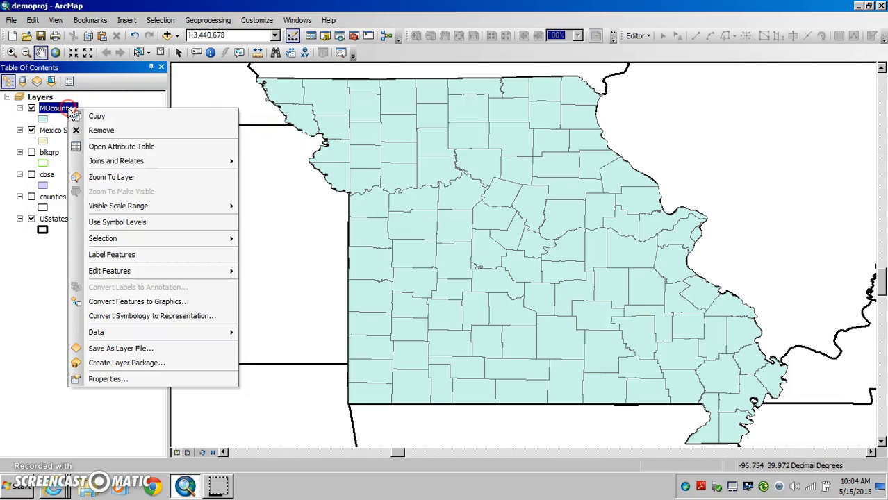
click(102, 147)
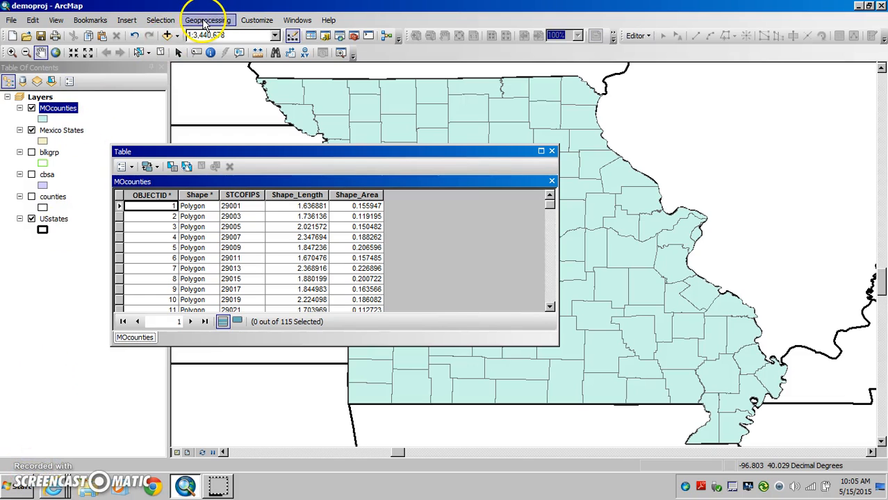
click(553, 152)
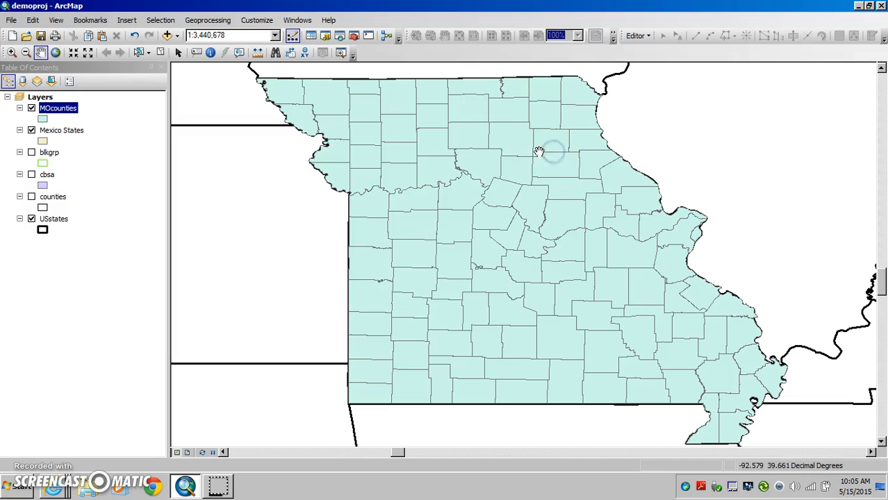
Turn off the MOcounties layer and zoom the map to the contiguous United States and Mexico.
click(31, 108)
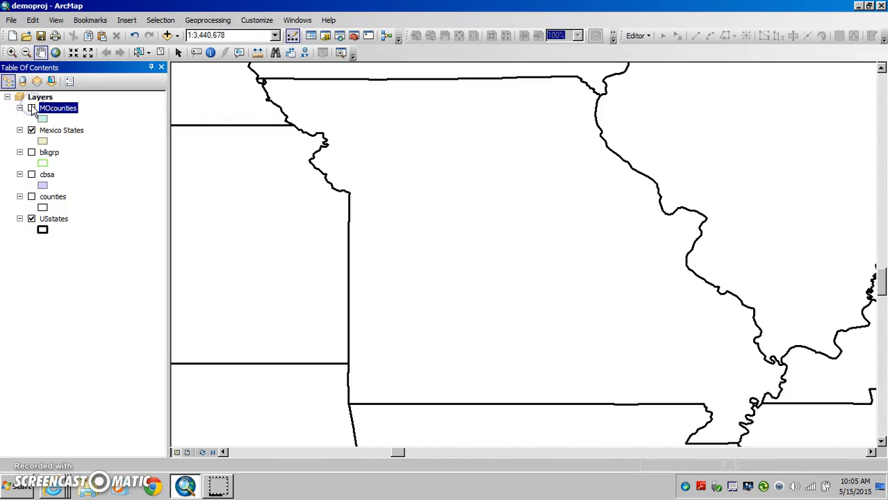
click(55, 53)
click(11, 52)
drag(296, 234, 409, 305)
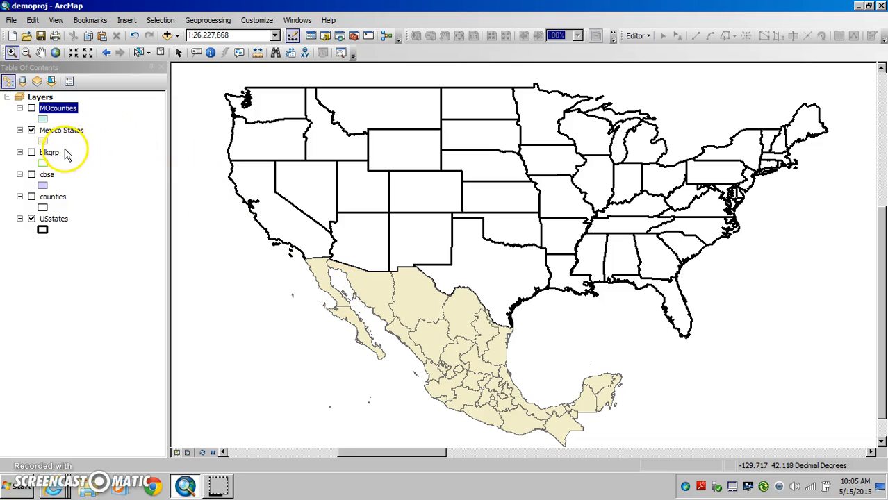
Reorder the layers so USstates sits directly below Mexico States and MOcounties comes below USstates.
drag(45, 225, 52, 143)
drag(59, 109, 59, 153)
click(50, 109)
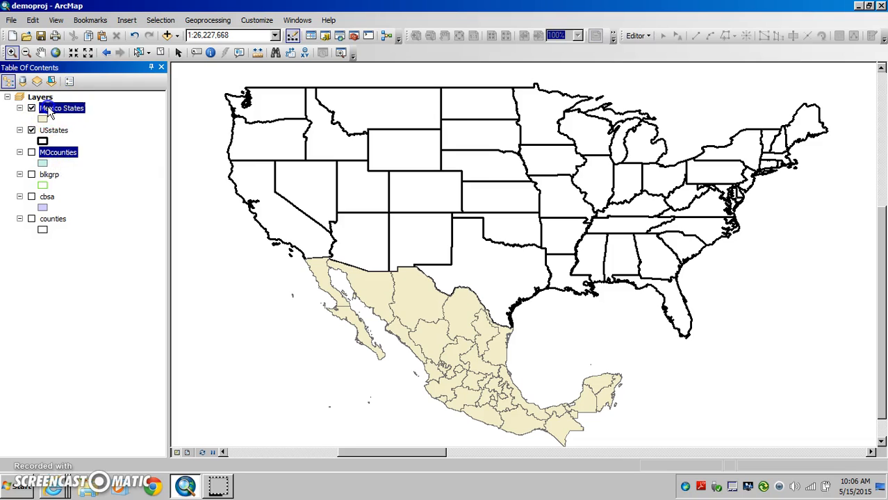
click(54, 133)
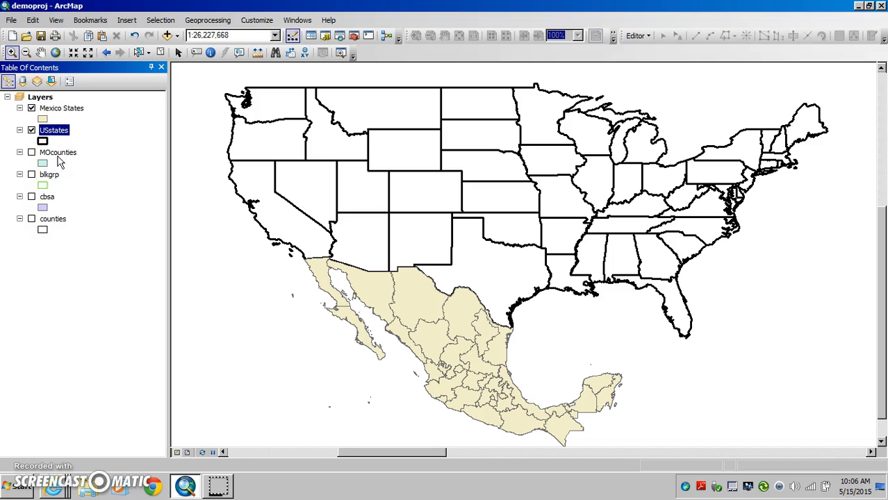
Open the Merge geoprocessing tool and add Mexico States and USstates as the input datasets.
click(207, 21)
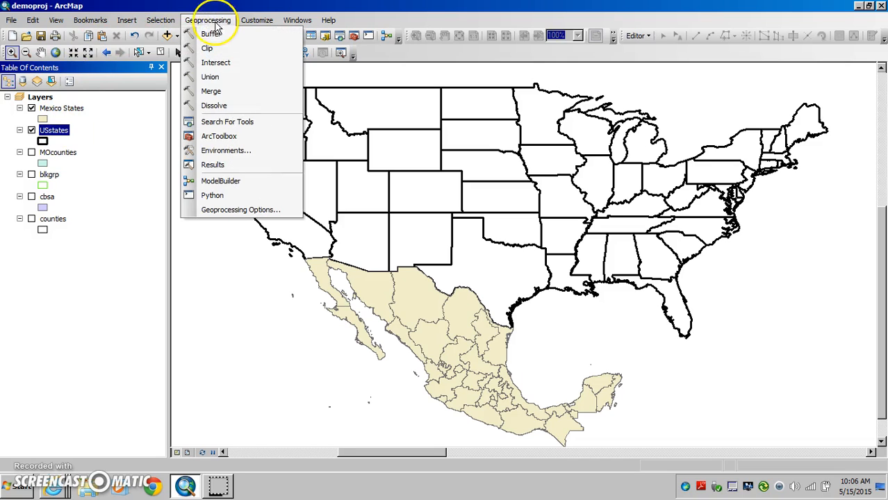
click(211, 92)
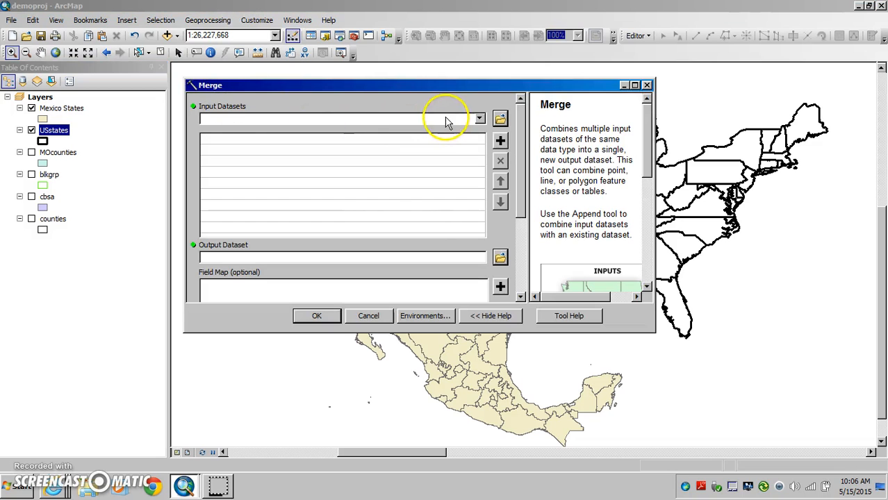
click(446, 122)
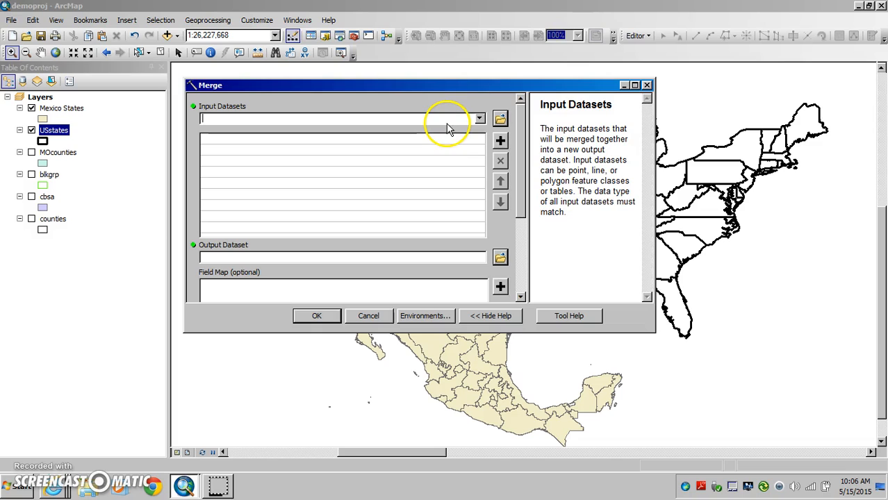
click(478, 119)
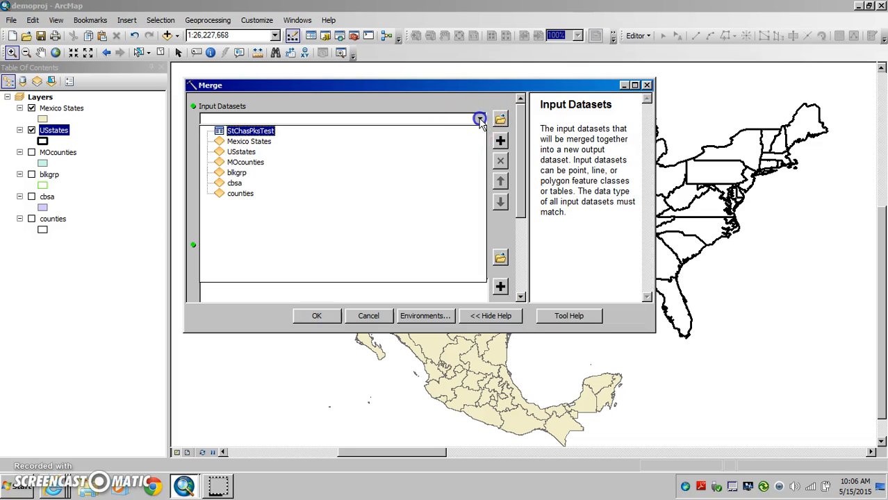
click(250, 142)
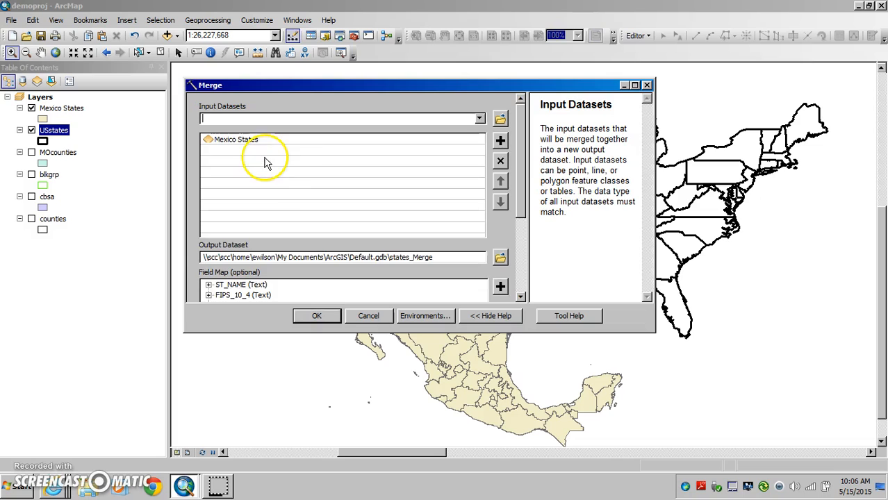
click(479, 120)
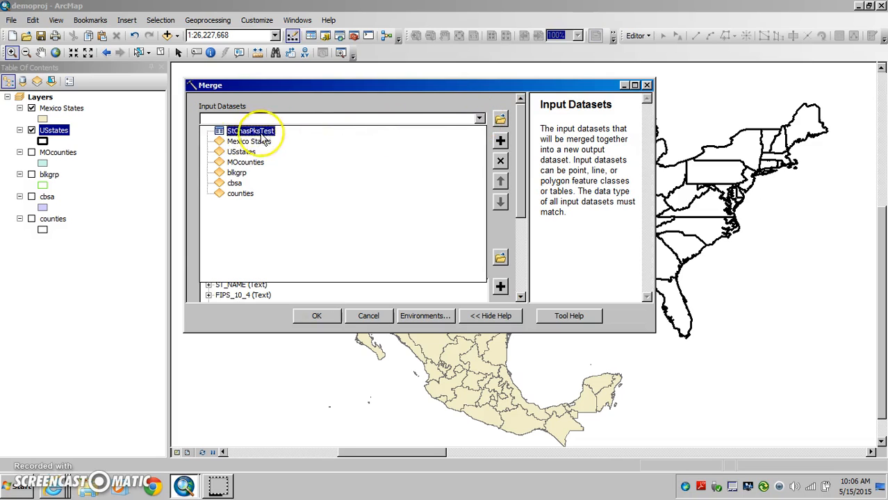
click(242, 150)
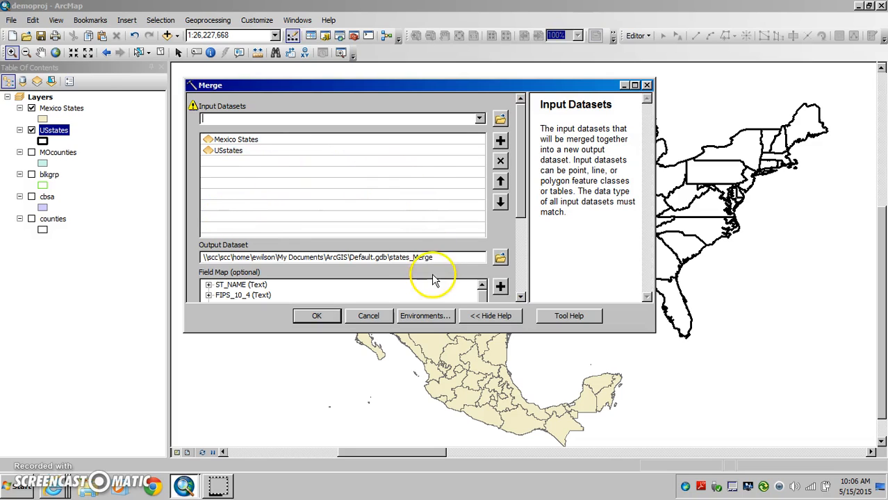
Set the merge output dataset to NorthAmerica in geoprocessing.mdb, look through the field map and run the merge.
click(500, 258)
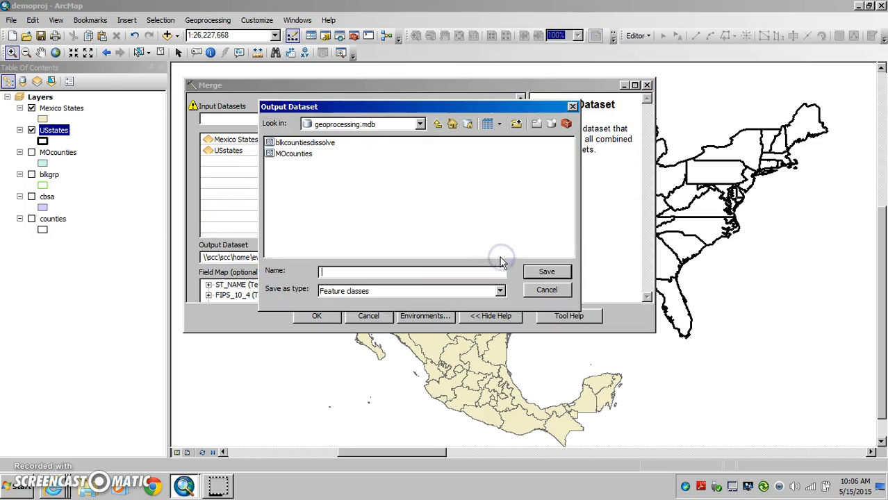
click(421, 125)
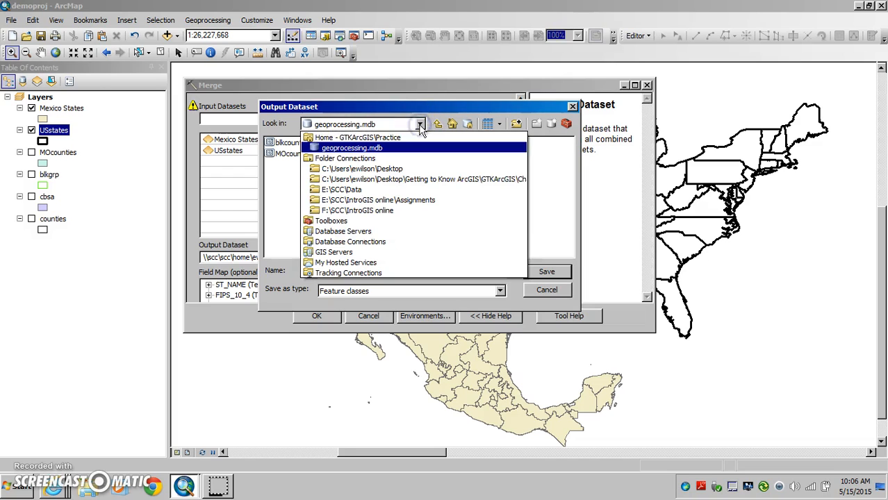
click(420, 129)
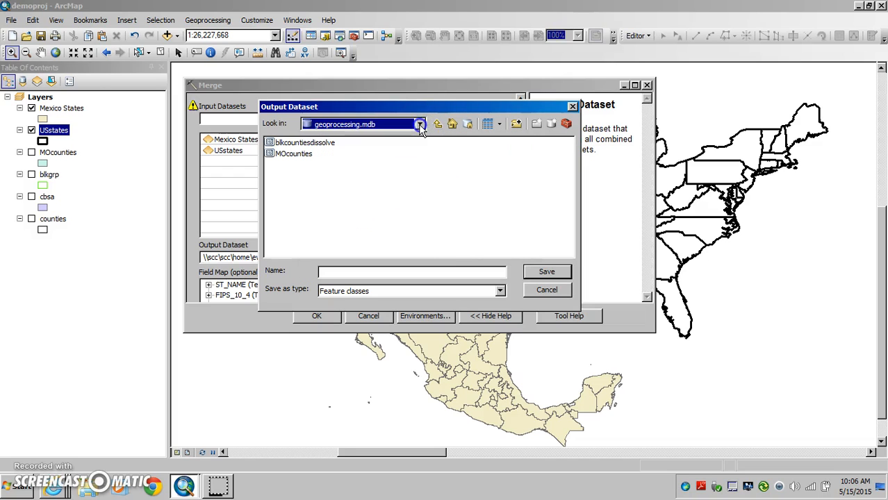
click(364, 273)
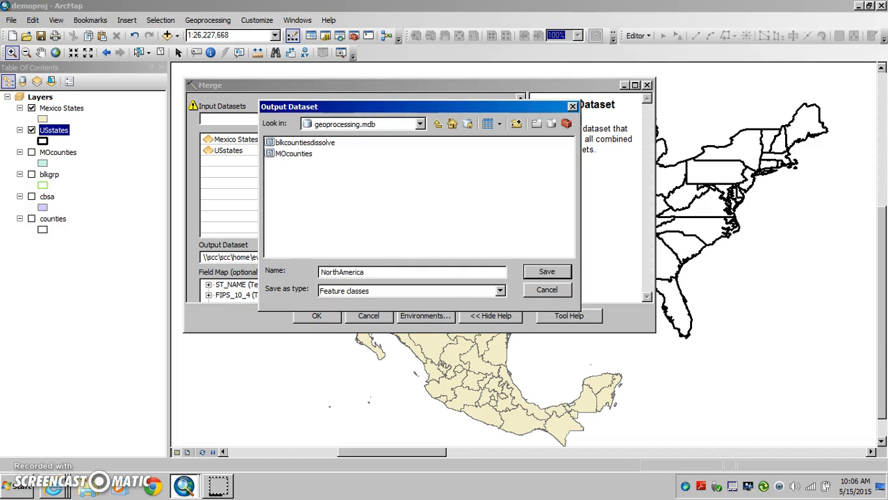
click(547, 272)
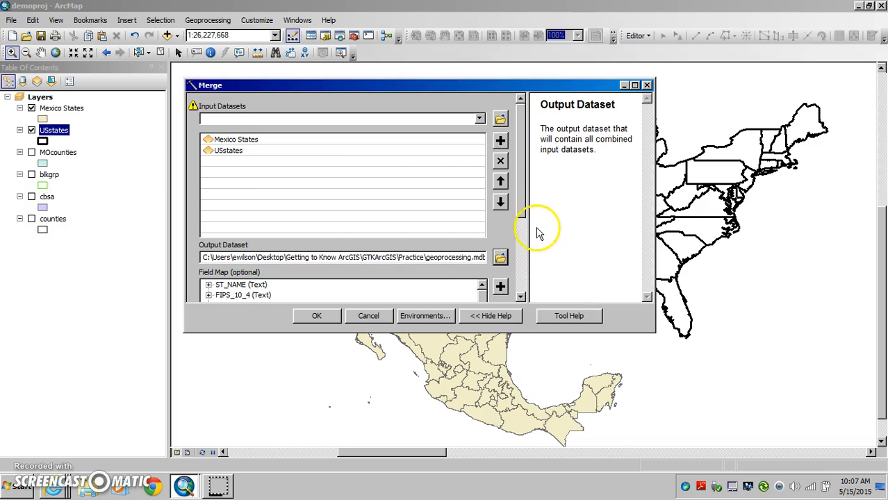
drag(522, 203, 513, 283)
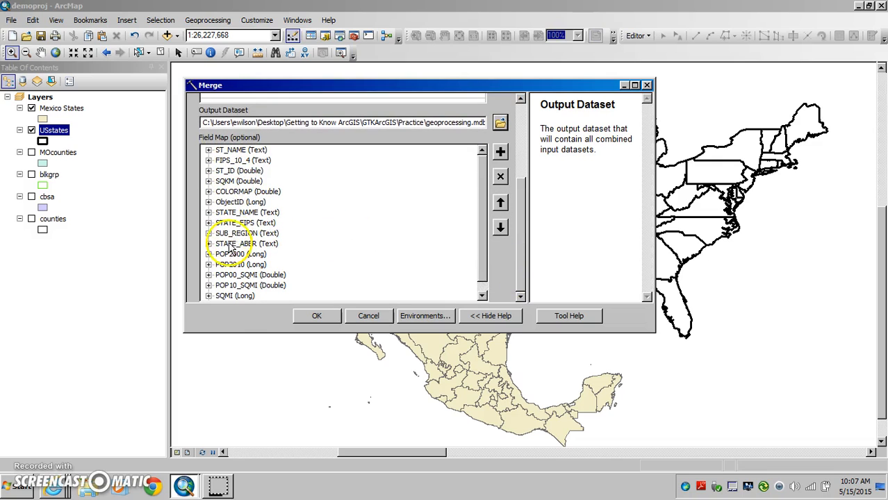
click(314, 318)
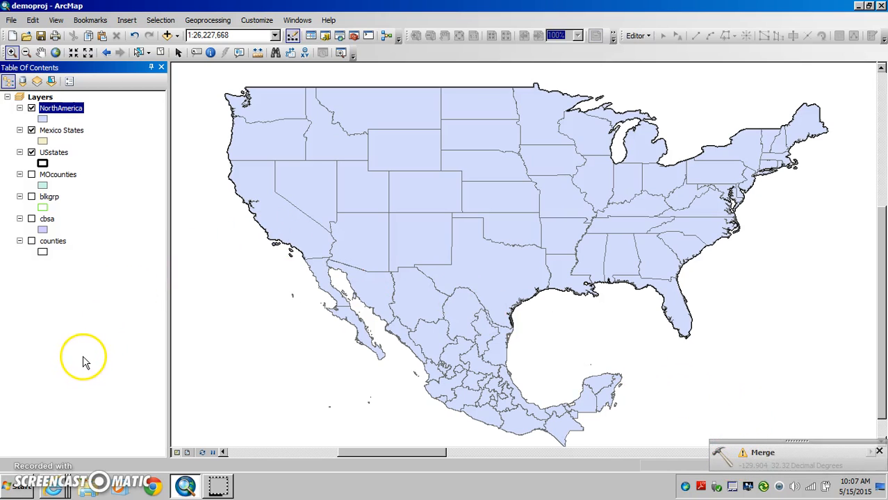
Turn off the USstates and Mexico States layers so only the merged NorthAmerica layer is displayed.
click(31, 152)
click(31, 130)
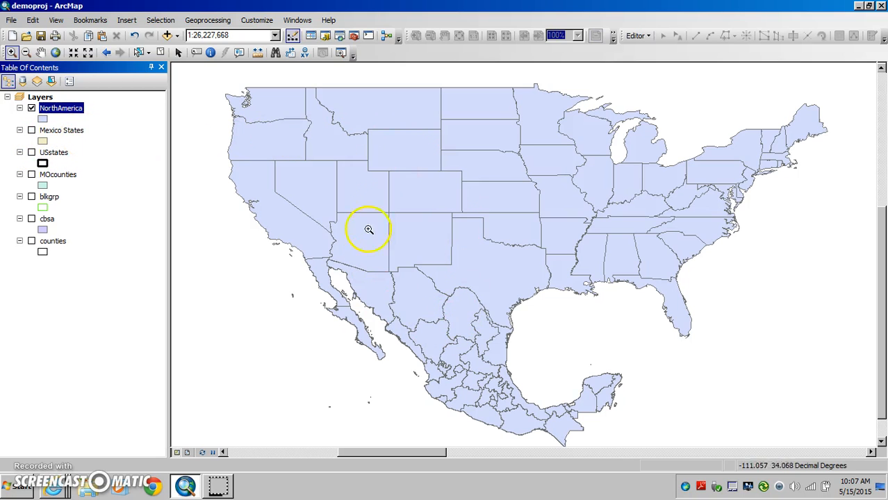
Open the attribute table of the NorthAmerica layer, enlarging and repositioning its window to show more fields and records.
right_click(54, 109)
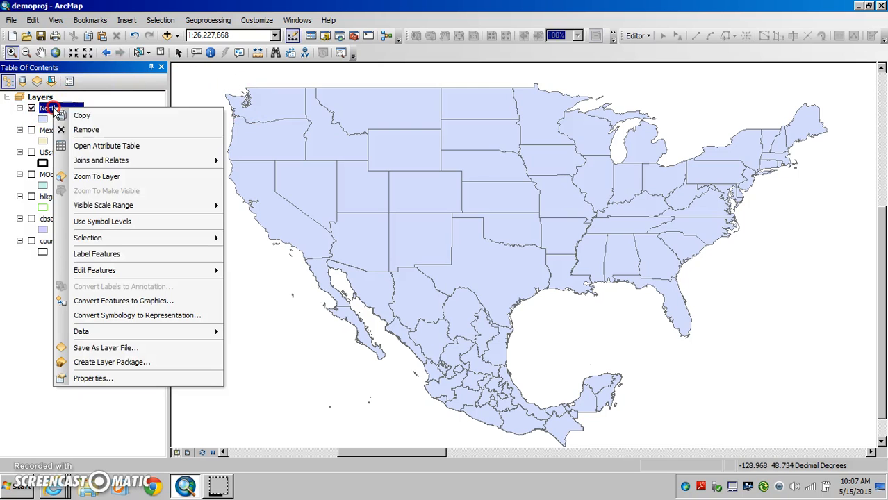
click(92, 146)
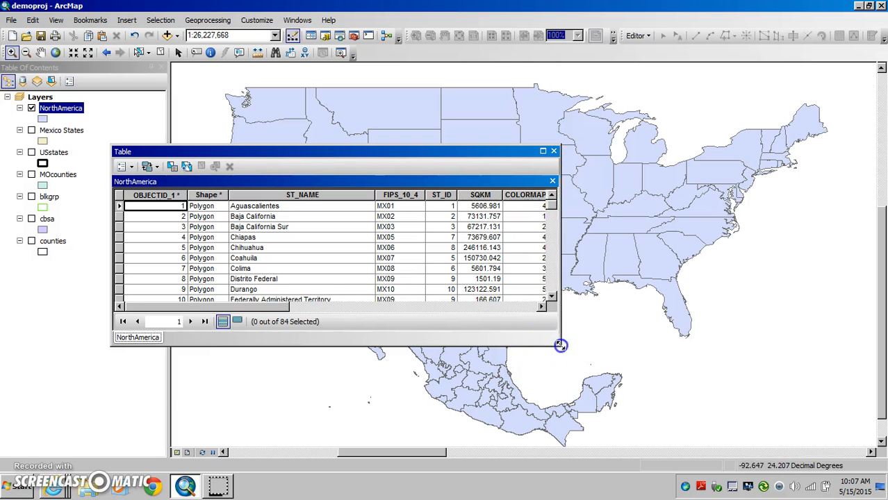
drag(558, 345, 821, 415)
drag(556, 153, 457, 108)
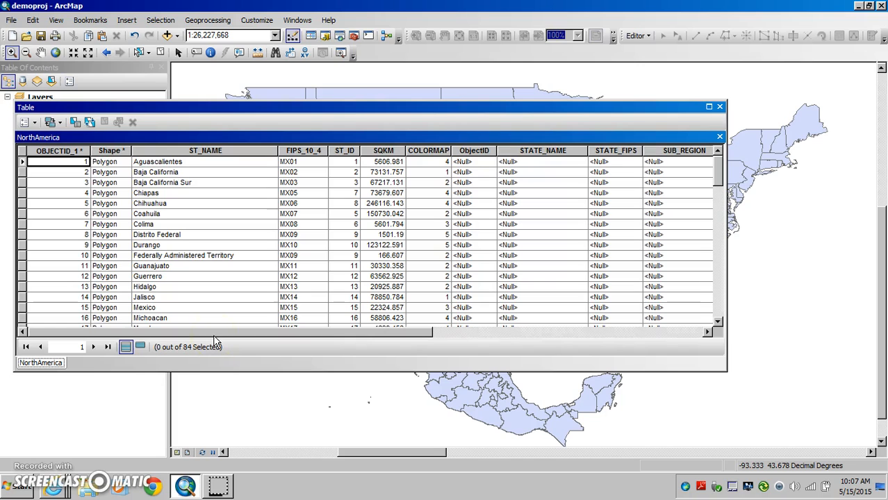
Examine the Mexican state records across all fields, comparing the ST_NAME and SQKM columns with STATE_NAME, STATE_FIPS, SUB_REGION and the shape fields.
drag(226, 338, 272, 341)
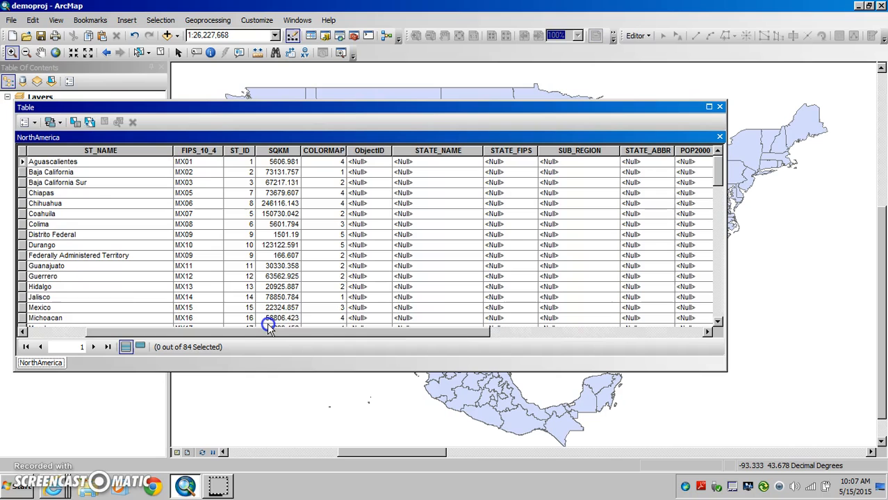
click(67, 171)
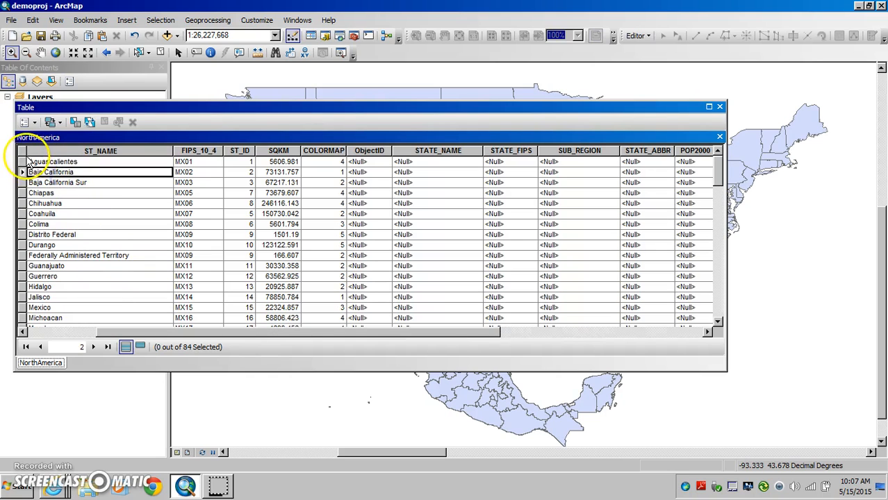
drag(189, 332, 264, 336)
click(252, 150)
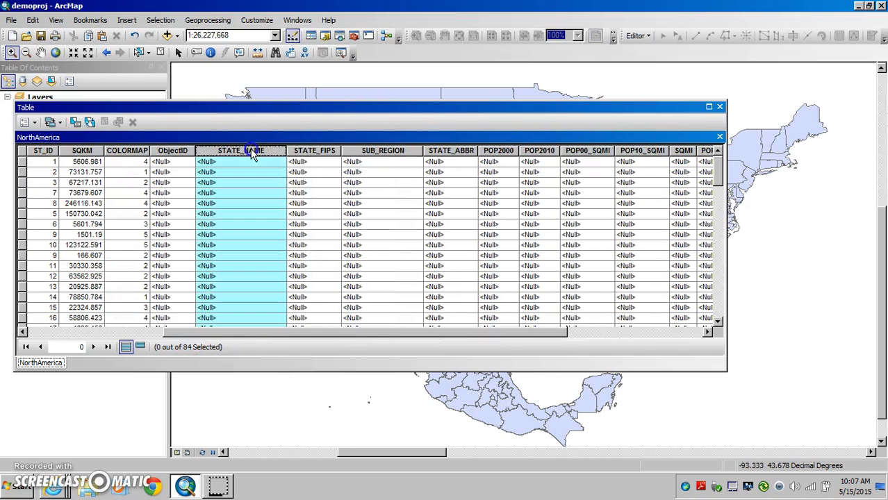
click(309, 150)
click(371, 151)
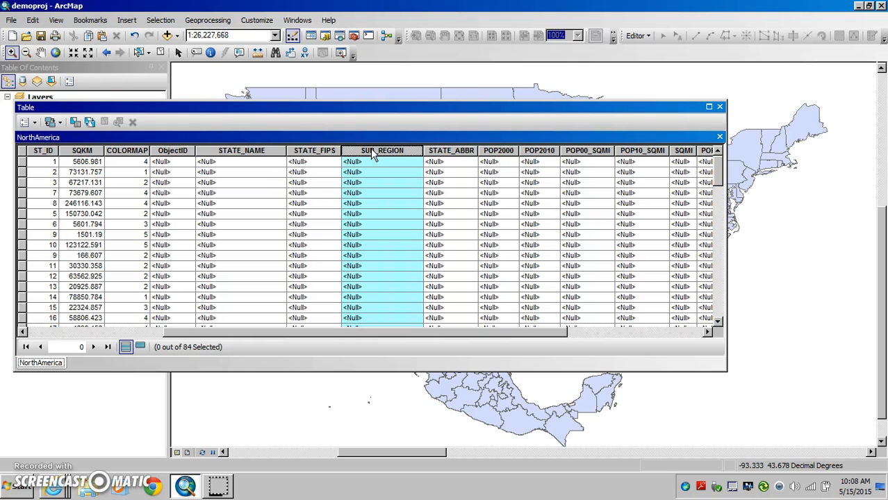
click(82, 150)
drag(206, 333, 416, 353)
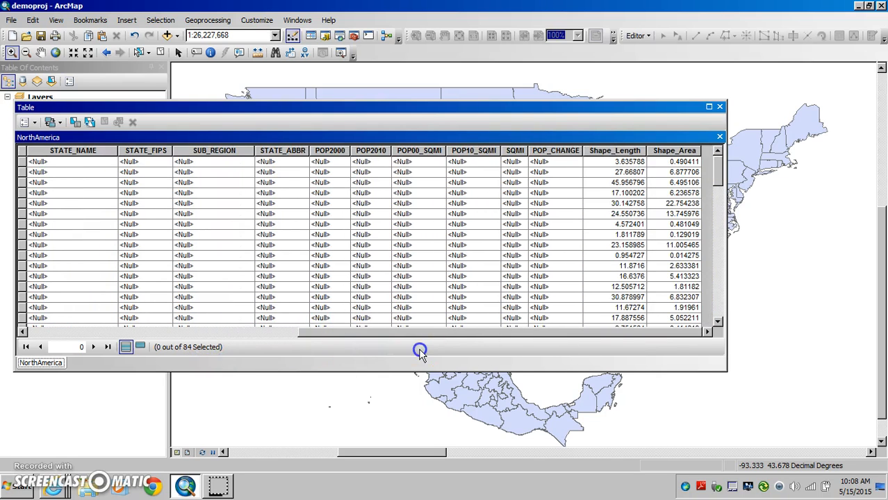
click(595, 153)
drag(571, 337, 237, 332)
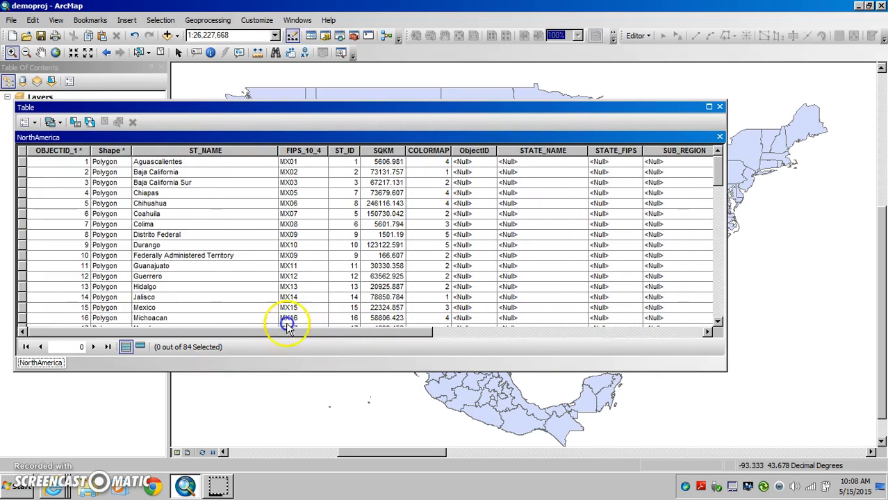
Examine the US state records in the STATE_NAME, ST_NAME, FIPS_10_4 and ST_ID fields, and close the attribute table.
scroll(153, 233, down, 13)
scroll(157, 240, down, 8)
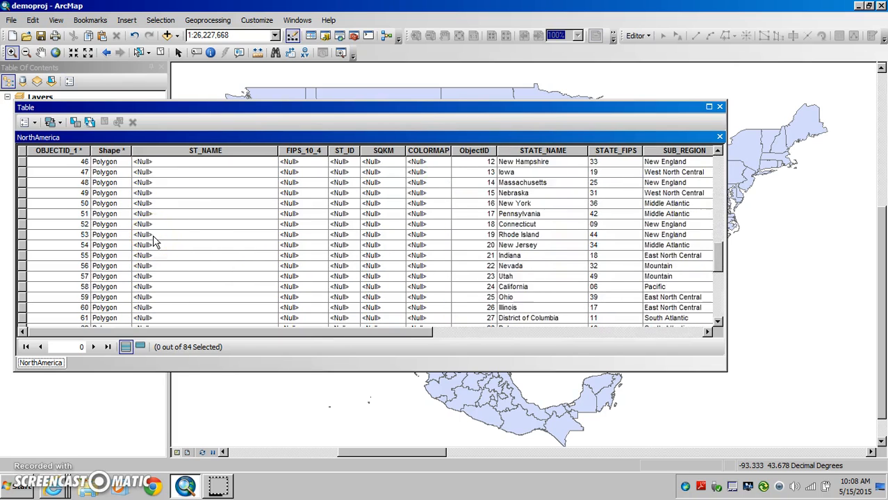
drag(174, 334, 308, 333)
click(221, 224)
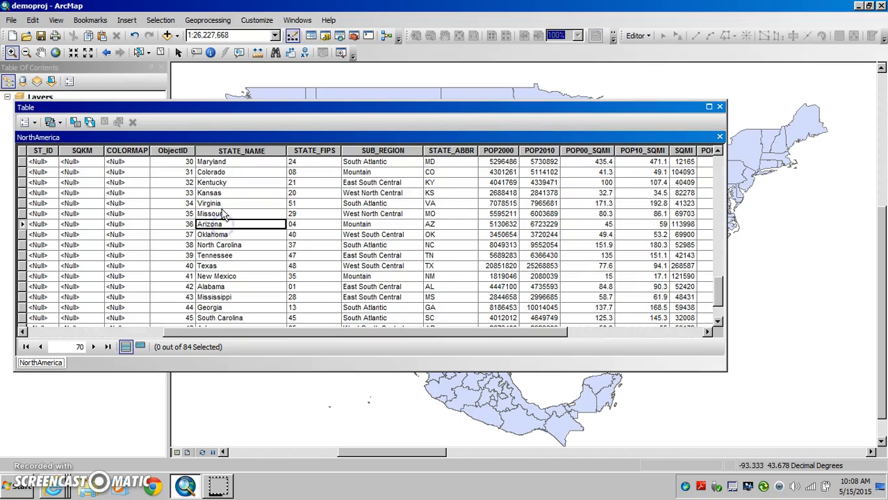
scroll(224, 216, up, 4)
click(236, 151)
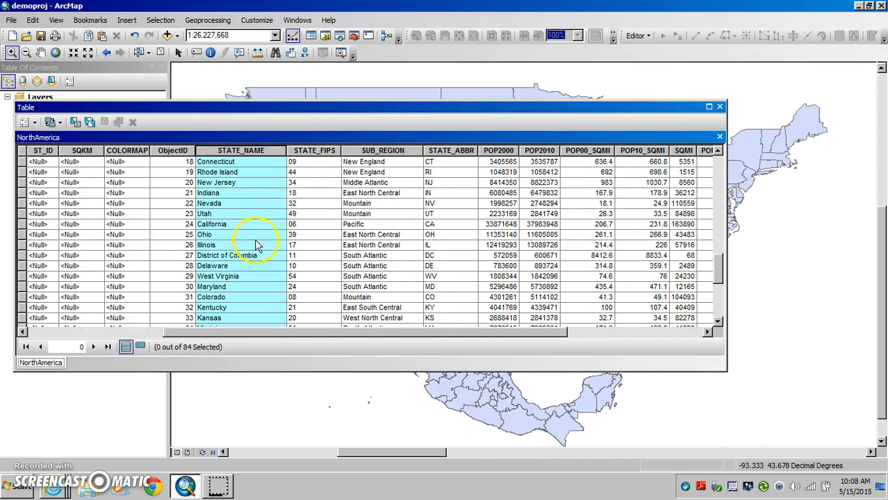
drag(297, 338, 174, 332)
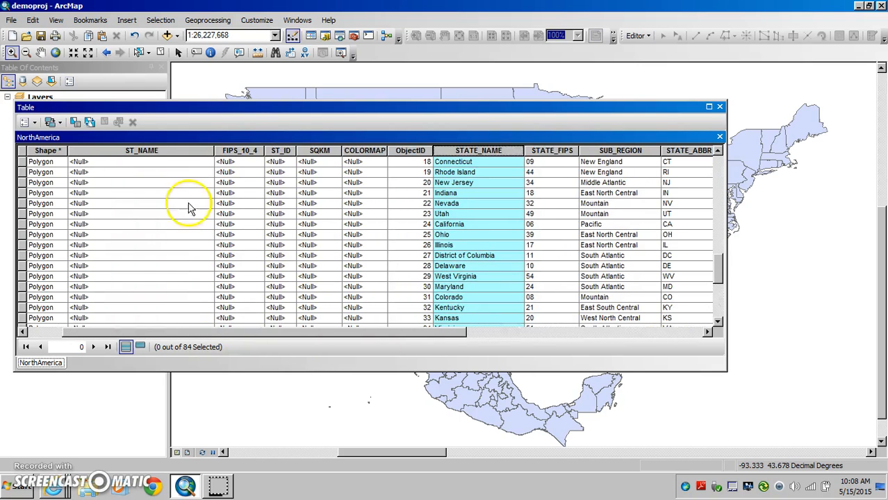
click(166, 151)
click(234, 150)
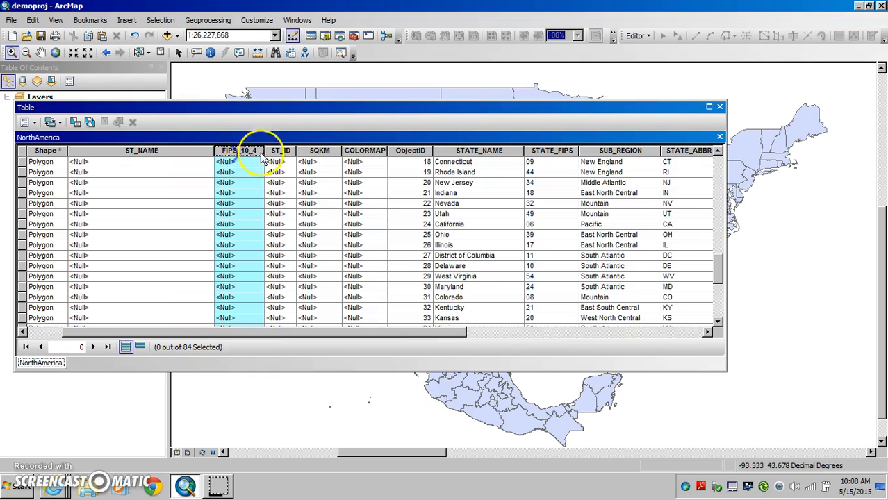
click(278, 151)
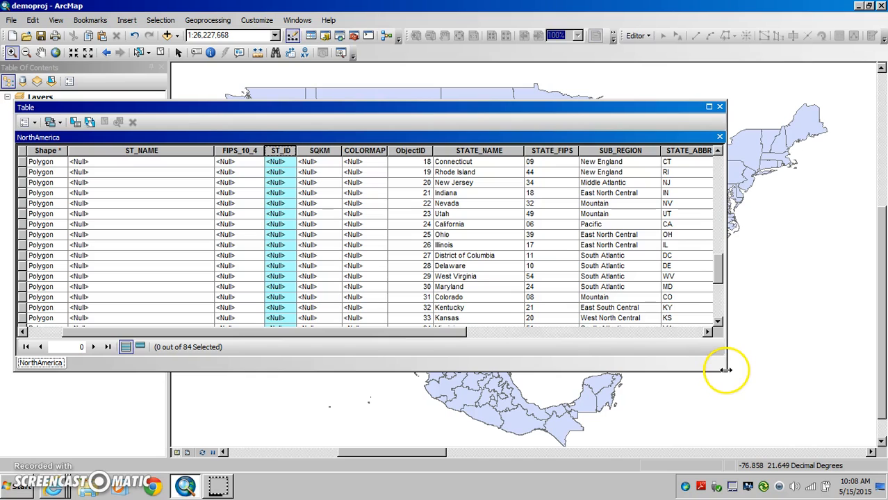
drag(725, 373, 845, 433)
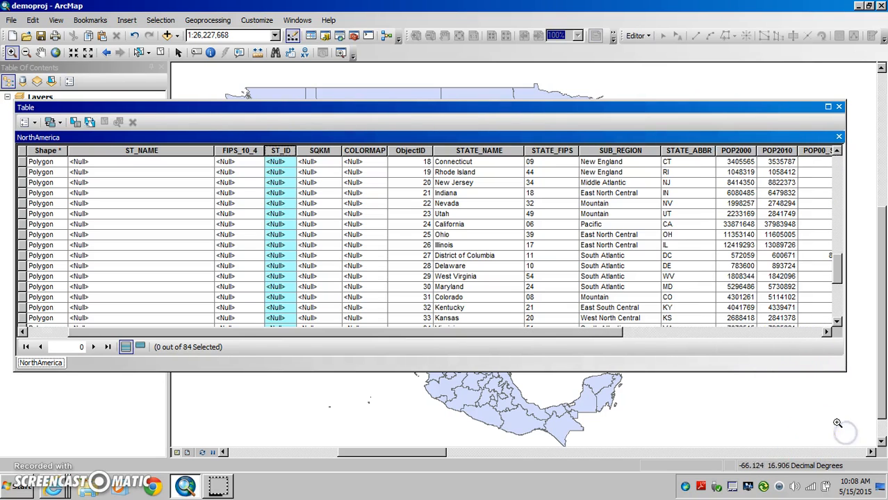
click(839, 107)
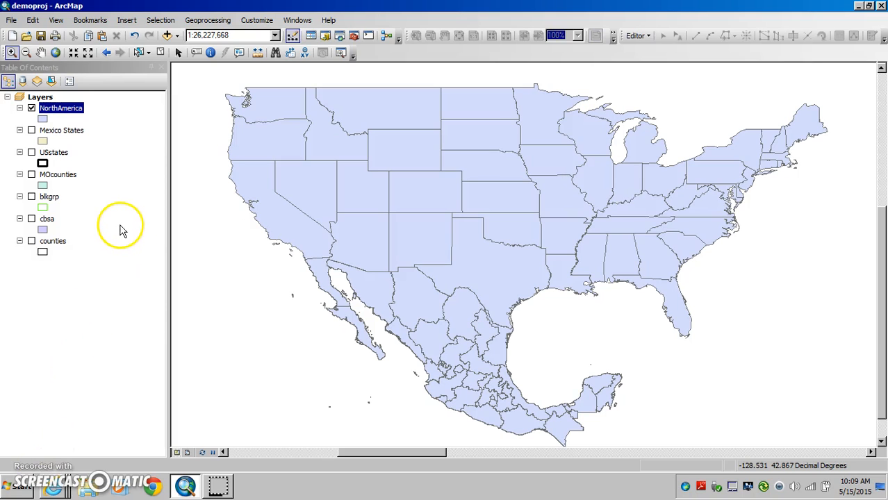
Switch the layer visibility from NorthAmerica to cbsa, leaving blkgrp turned off.
click(31, 108)
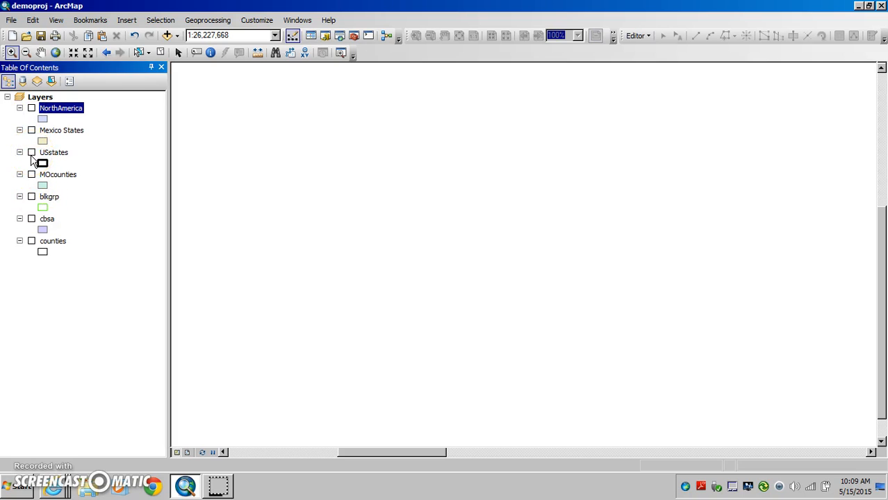
click(32, 198)
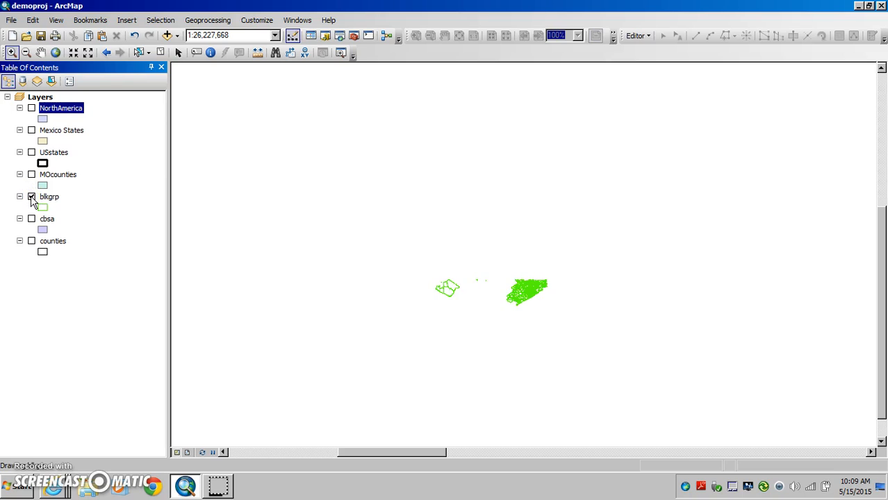
click(31, 219)
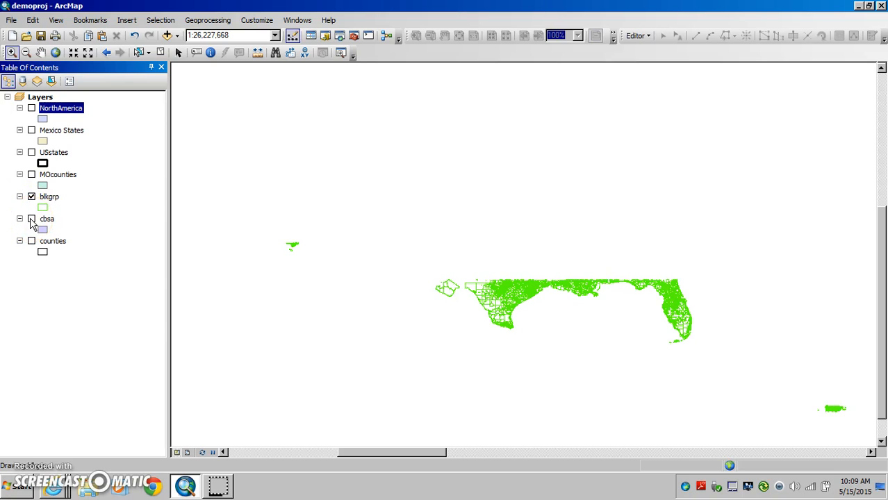
click(31, 219)
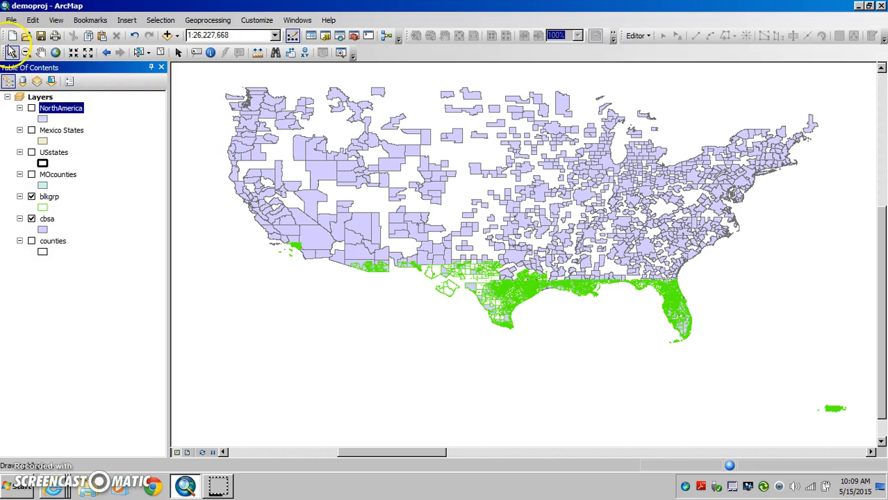
click(32, 197)
Turn on USstates over the cbsa layer and inspect the metro area that crosses the Missouri–Illinois border.
drag(562, 184, 614, 204)
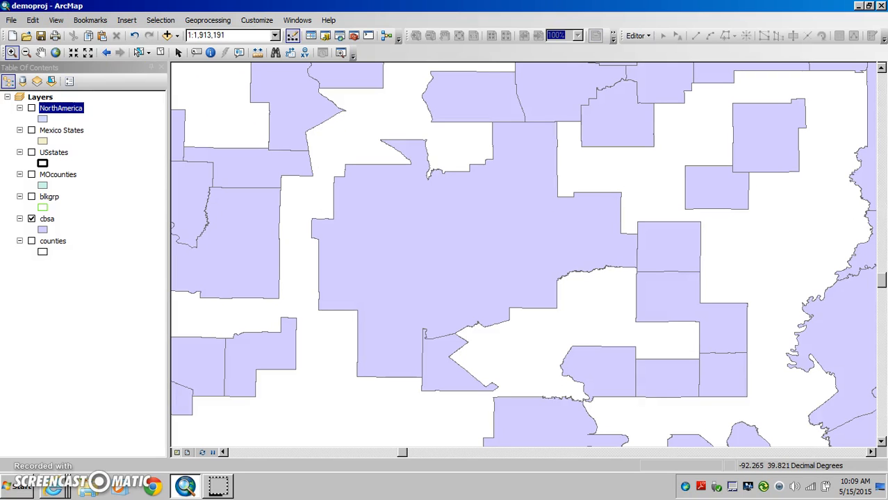
click(32, 152)
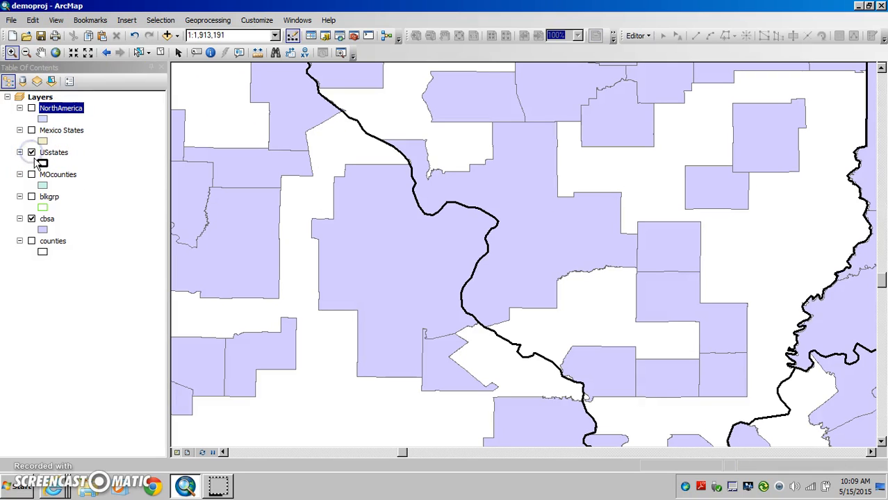
click(41, 52)
drag(312, 283, 440, 311)
scroll(450, 315, down, 1)
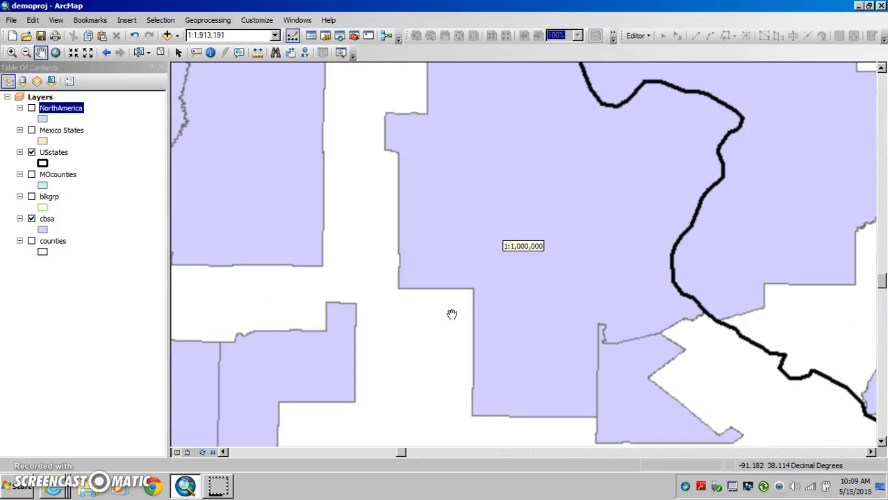
scroll(451, 313, up, 2)
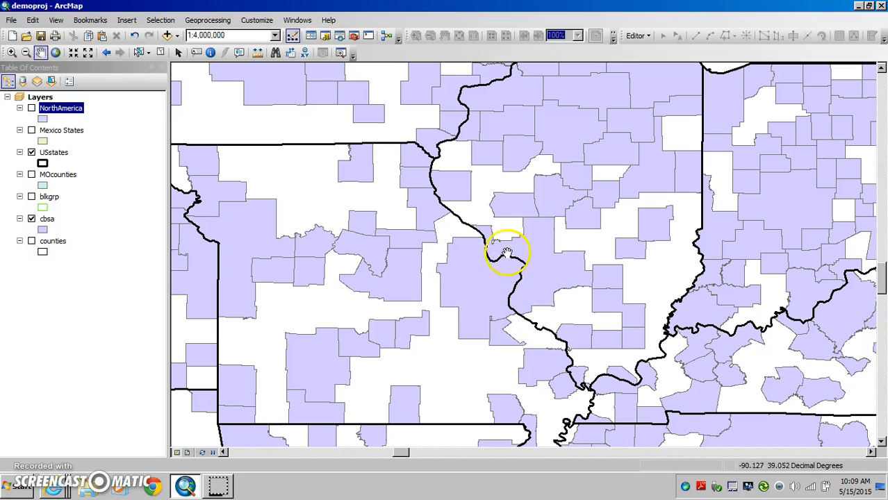
Select the metro area crossing the Missouri–Illinois border directly on the map and clear the selection.
click(142, 54)
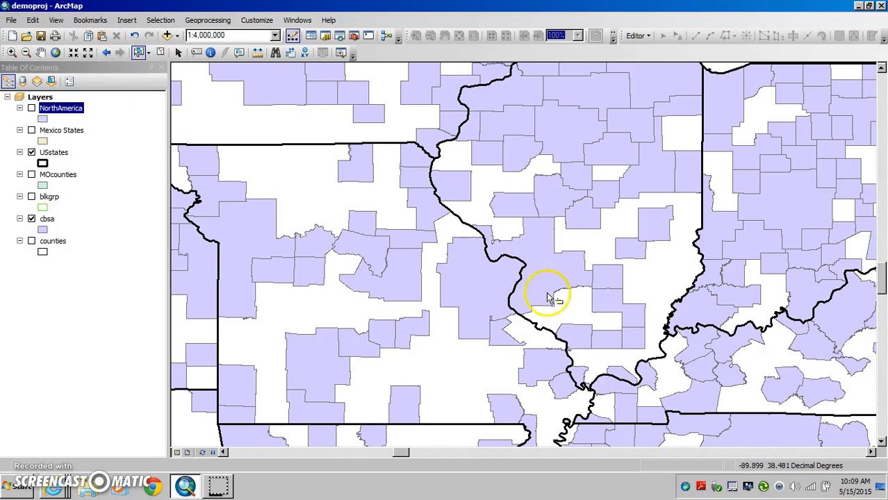
click(485, 294)
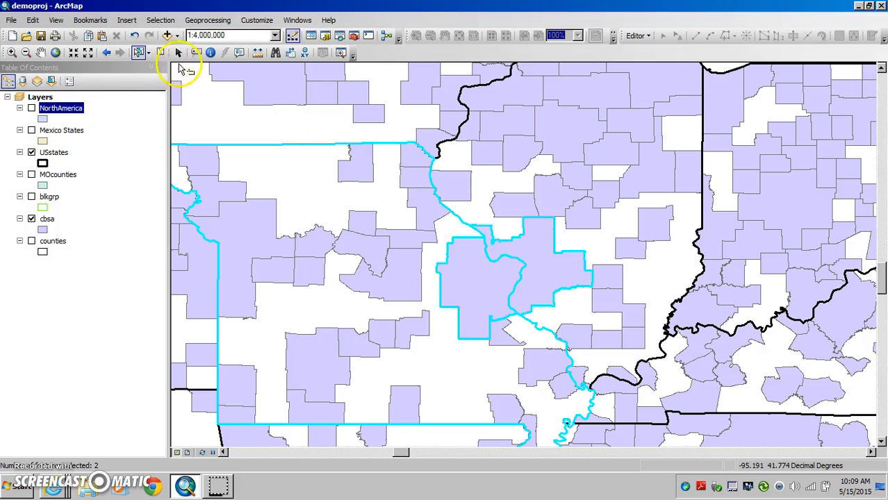
click(160, 53)
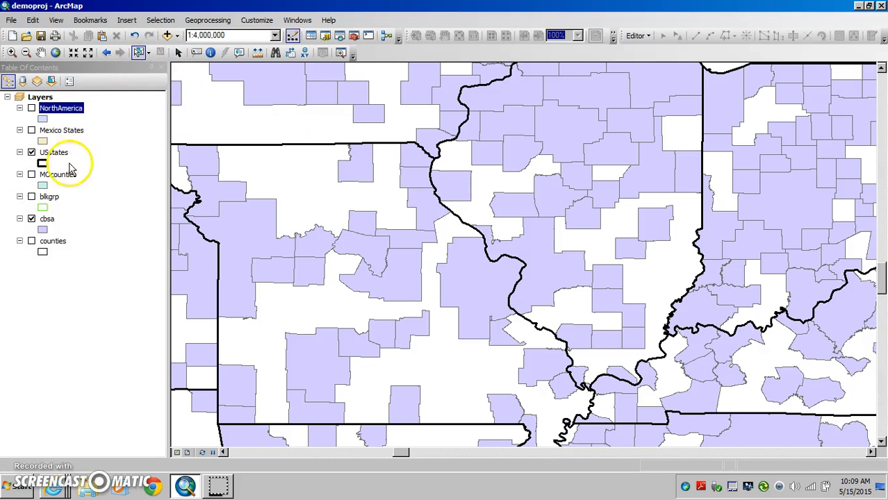
Turn on the blkgrp layer to show the block groups over the metro area on the Missouri–Illinois border.
click(31, 197)
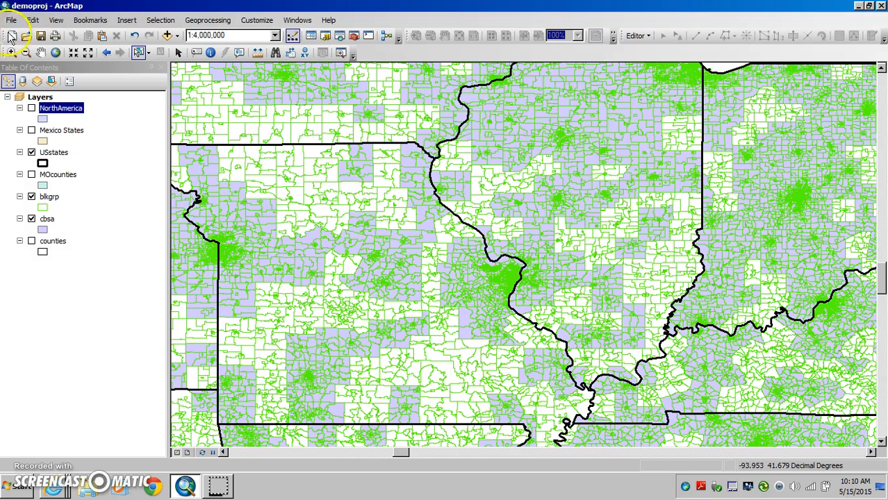
click(12, 52)
drag(431, 215, 598, 363)
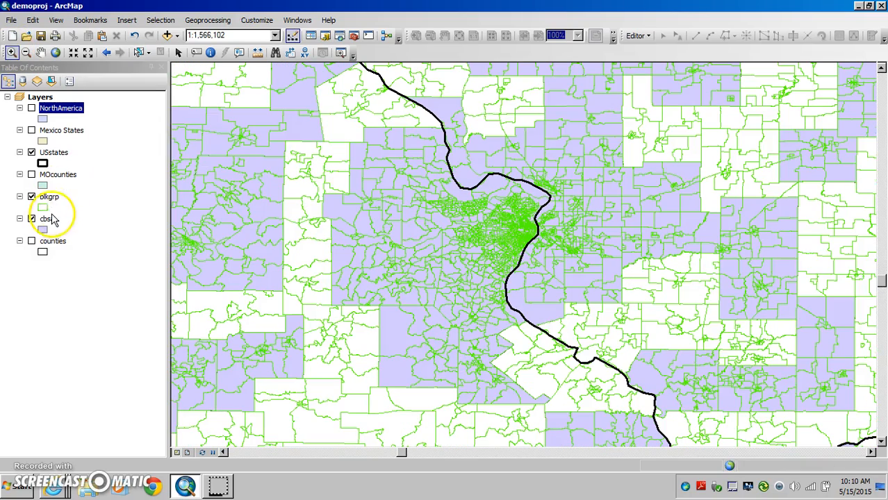
Start a Select By Attributes query on the cbsa layer with "NAME" = and list the field's unique values.
click(48, 219)
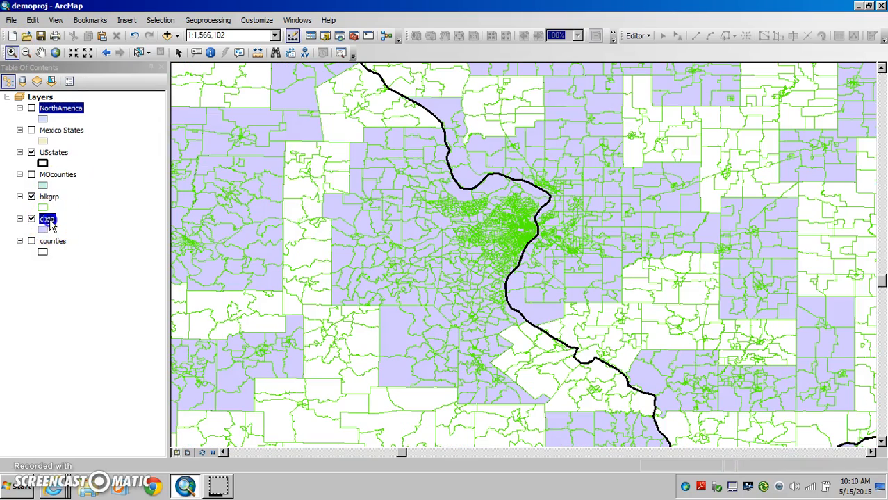
click(165, 21)
click(173, 33)
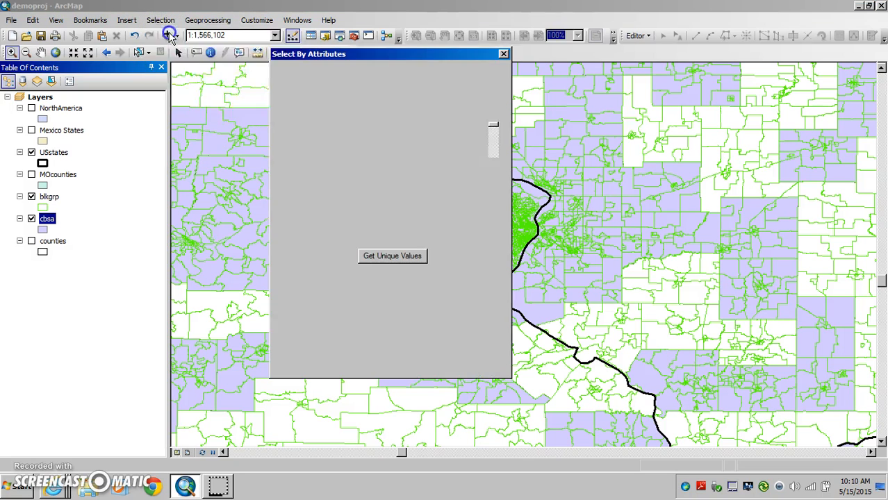
click(341, 74)
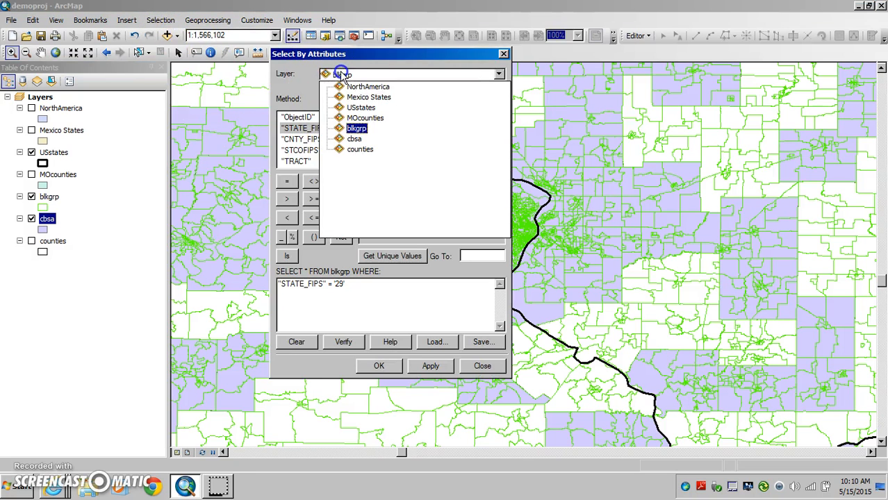
click(355, 139)
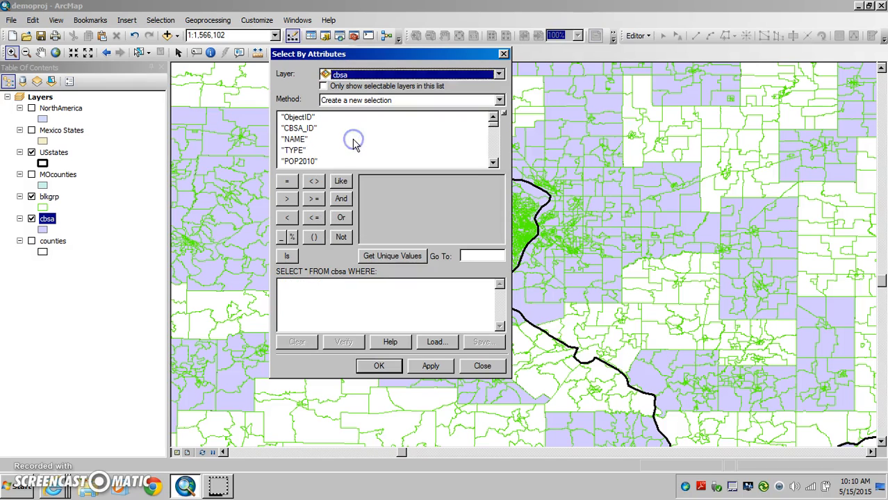
double_click(295, 141)
click(286, 181)
click(389, 255)
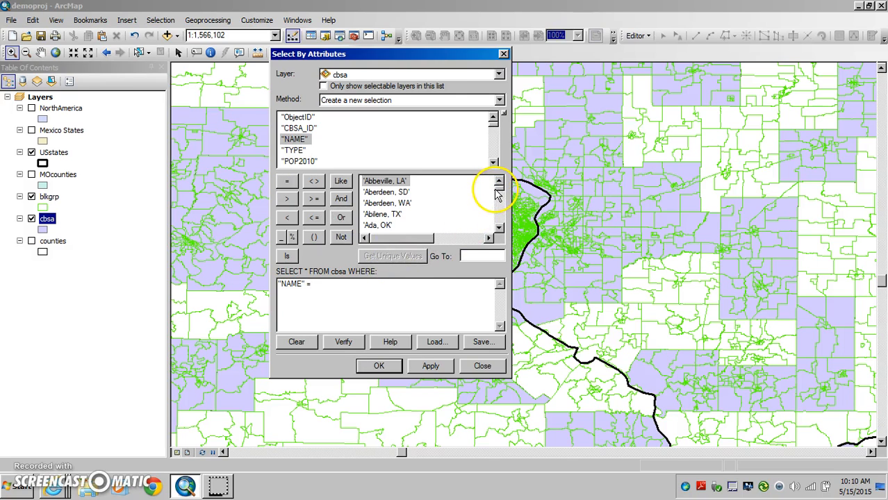
Complete the NAME query with 'St. Louis, MO-IL' and run it to select that metro area.
drag(497, 195, 498, 220)
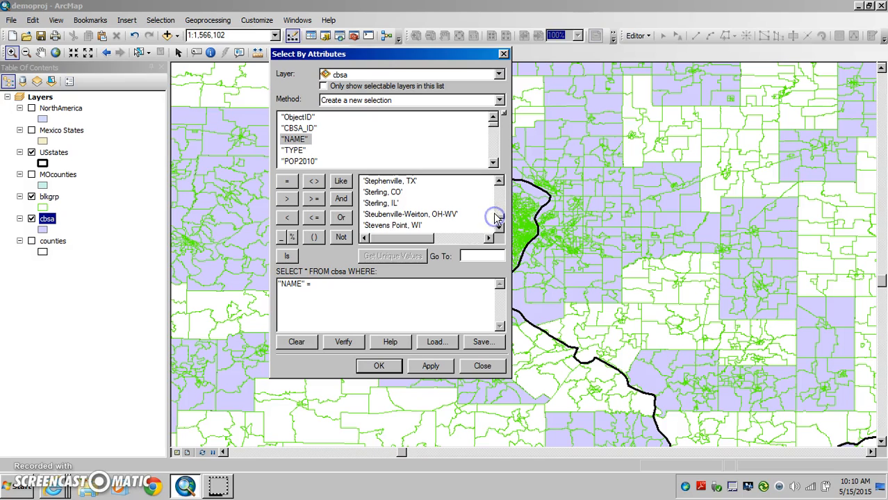
click(498, 227)
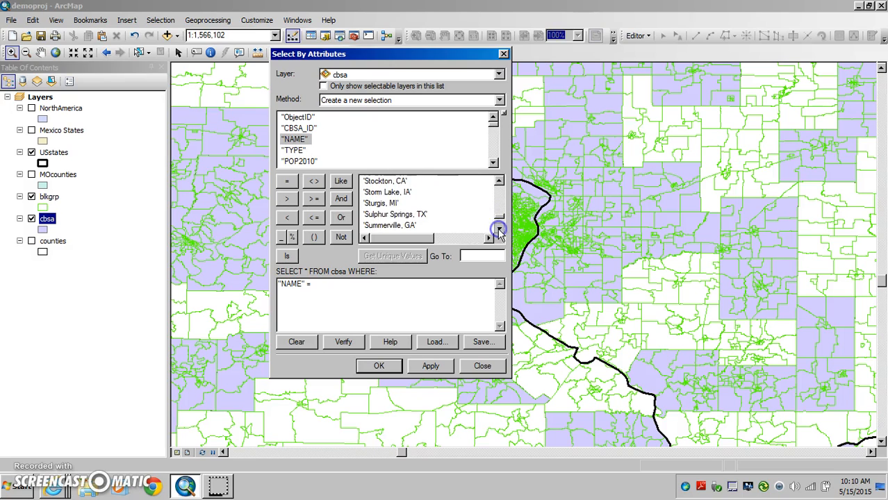
click(497, 198)
click(499, 195)
click(499, 198)
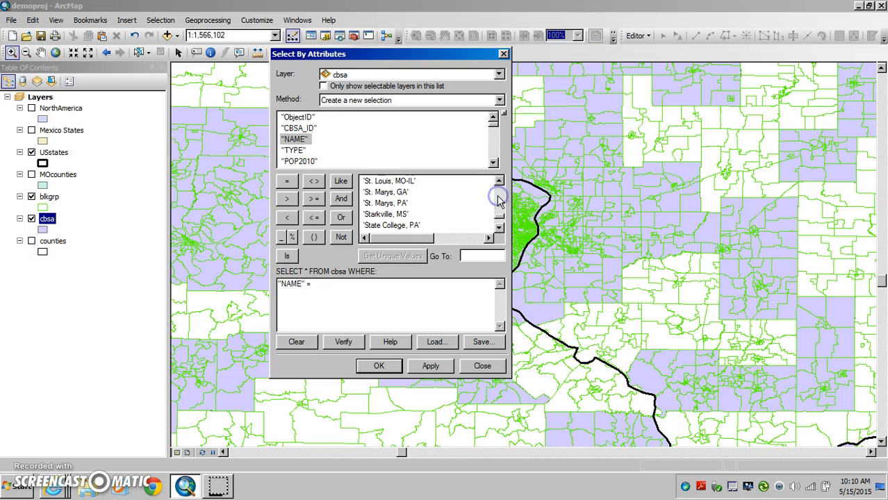
double_click(403, 182)
click(377, 366)
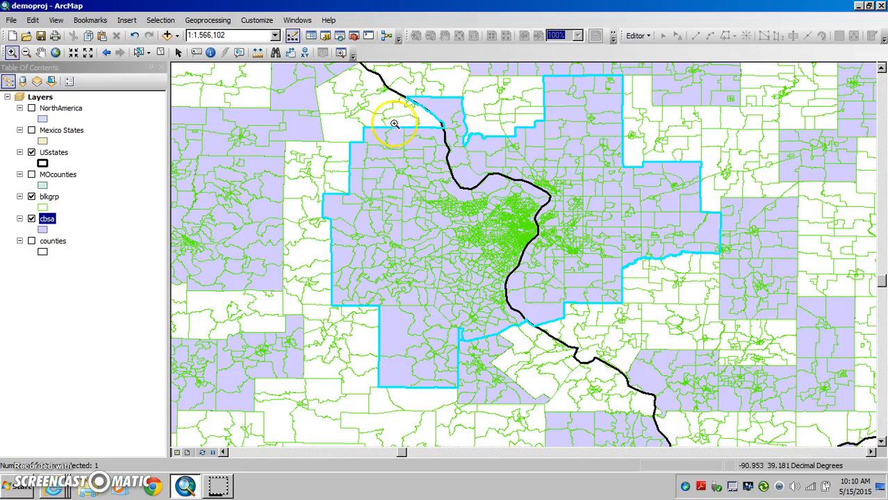
Set up the Clip tool with blkgrp as the input features and cbsa as the clip features.
click(211, 23)
click(210, 48)
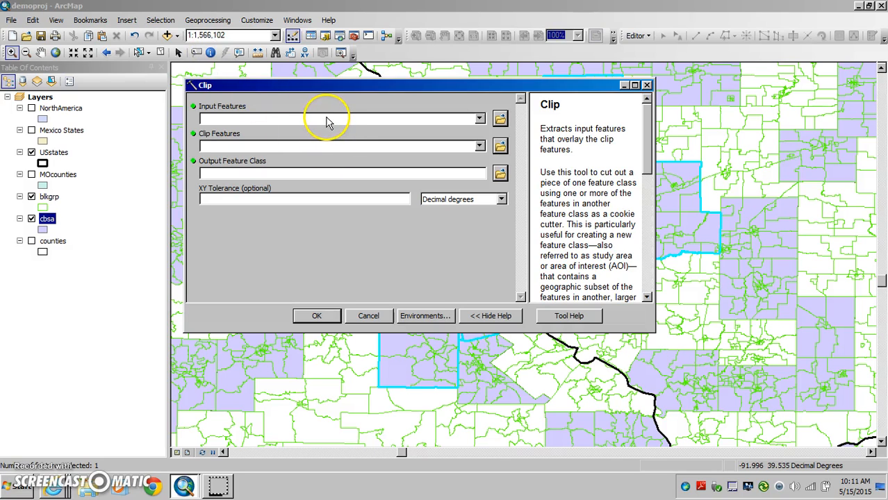
click(327, 119)
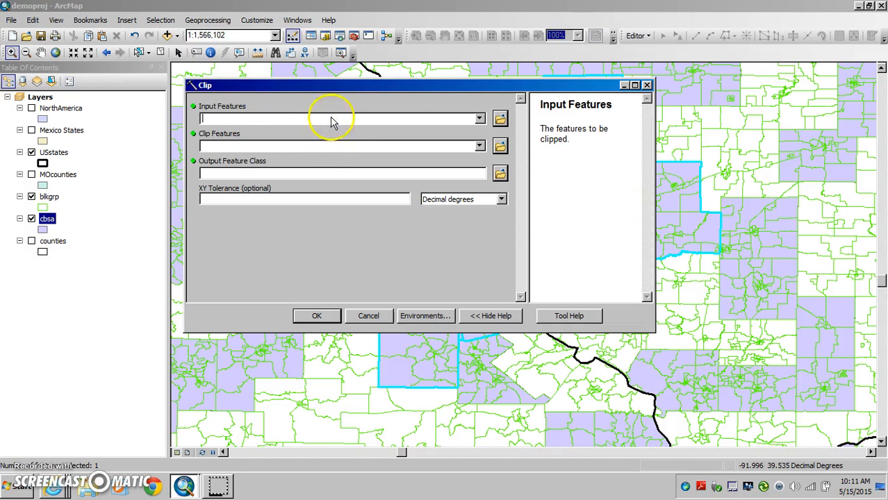
click(479, 120)
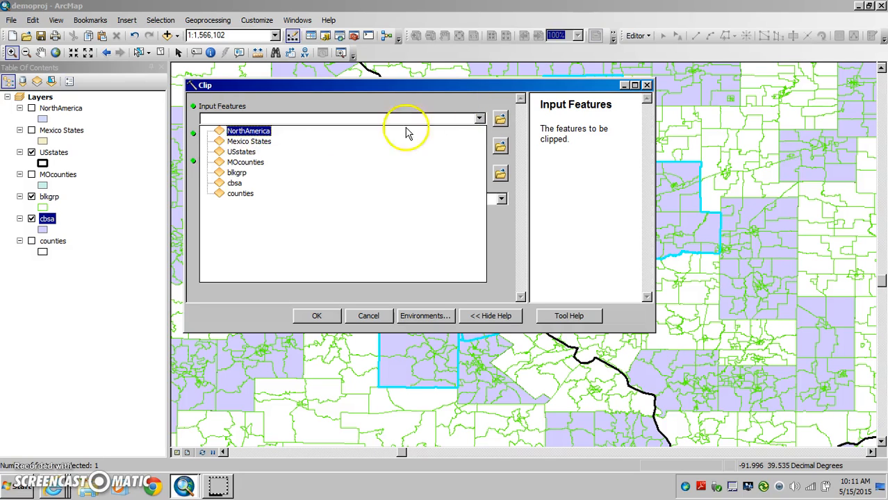
click(239, 172)
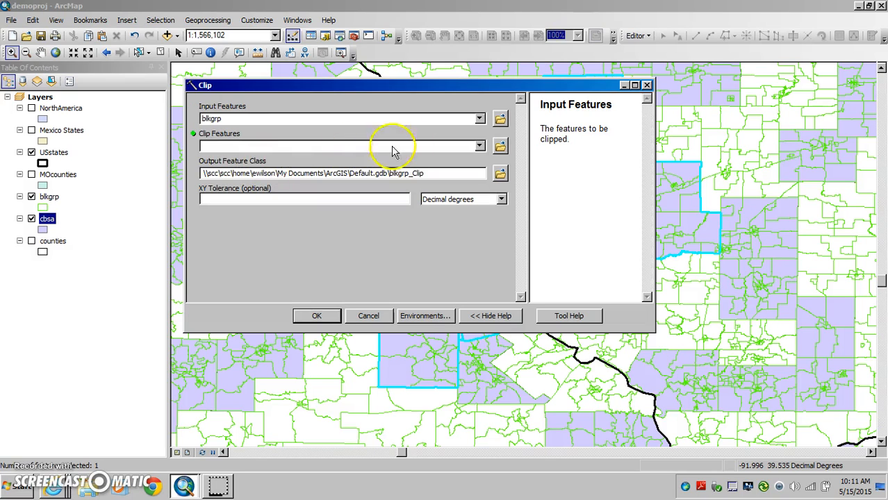
click(479, 147)
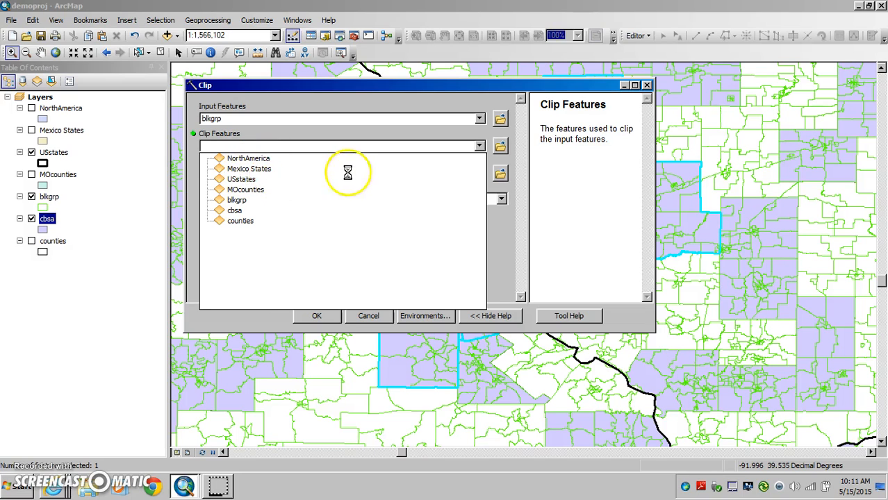
click(483, 148)
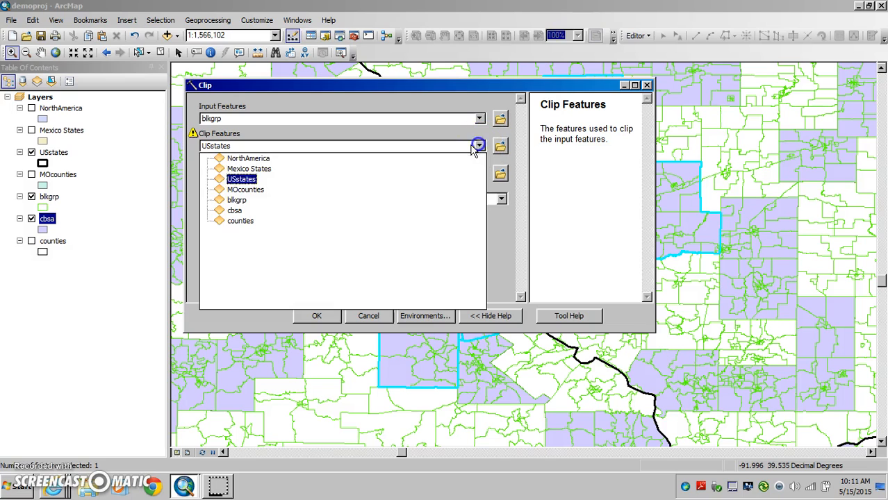
click(234, 209)
Set the clip output to a feature class named stlmetroblkgrps in geoprocessing.mdb and run the clip.
click(501, 174)
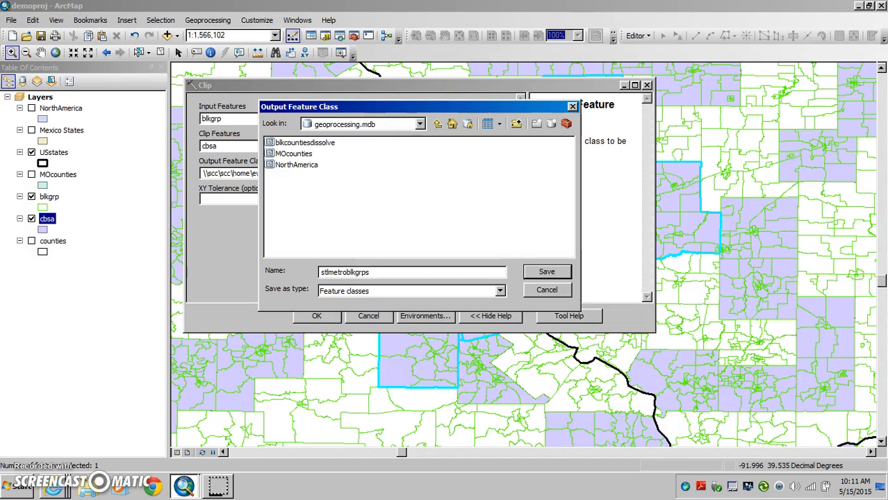
click(539, 275)
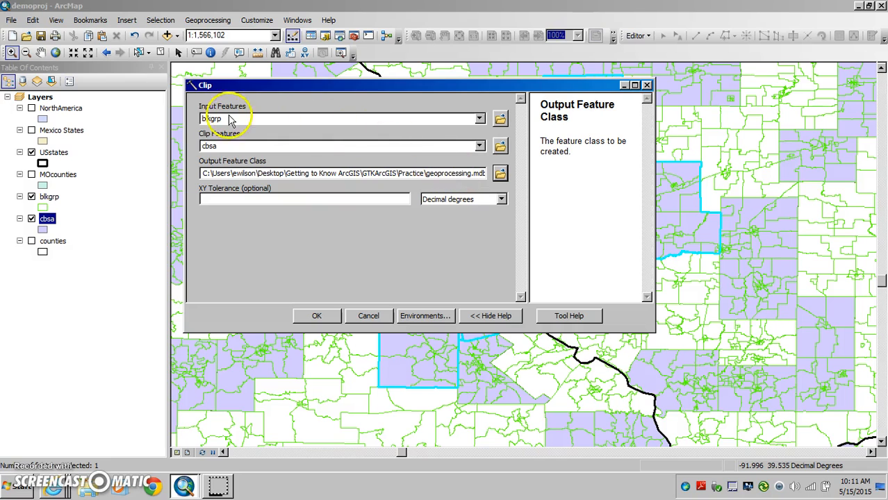
click(314, 316)
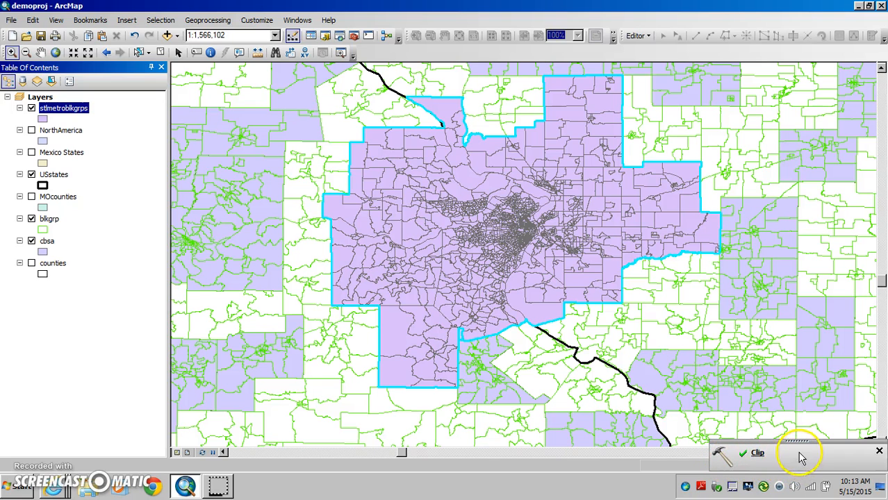
Turn off the blkgrp and cbsa layers to leave the clipped stlmetroblkgrps layer showing with USstates.
click(62, 111)
click(81, 129)
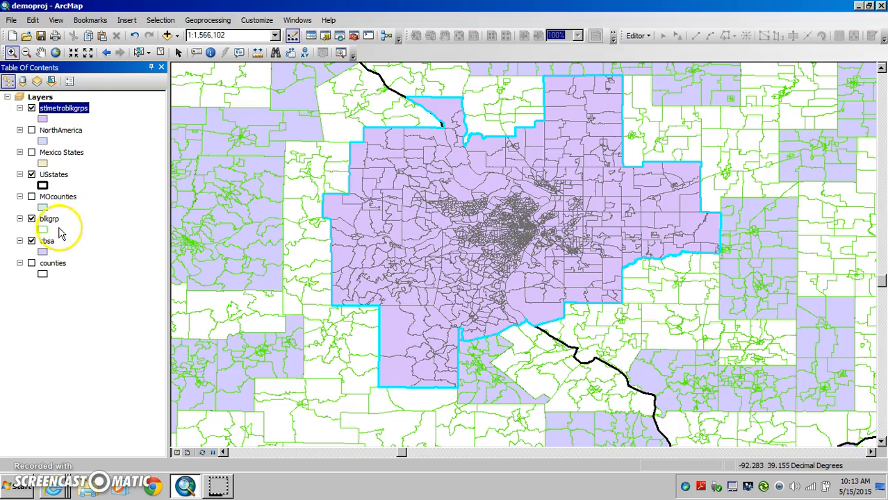
click(31, 219)
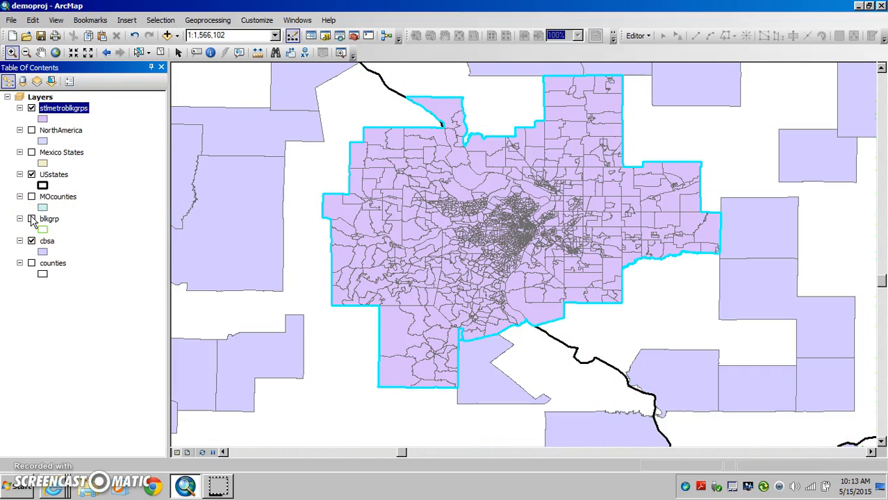
click(31, 241)
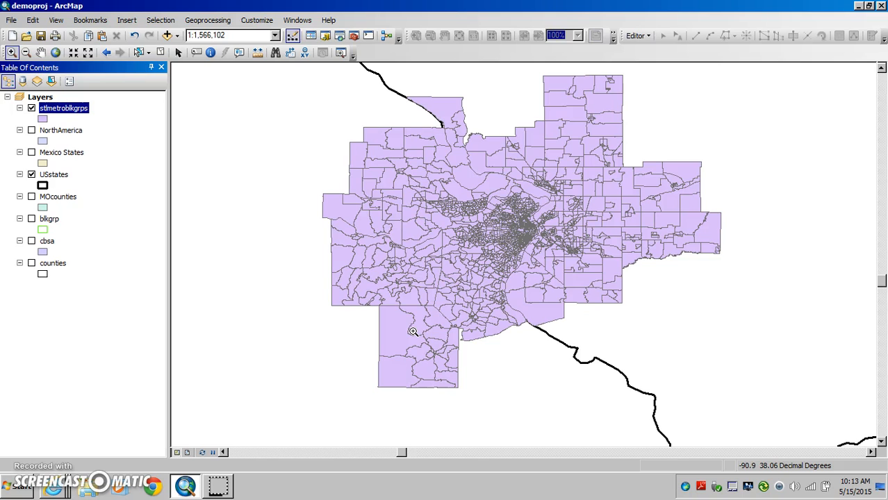
Review the records in the attribute table of stlmetroblkgrps and close the table.
right_click(75, 109)
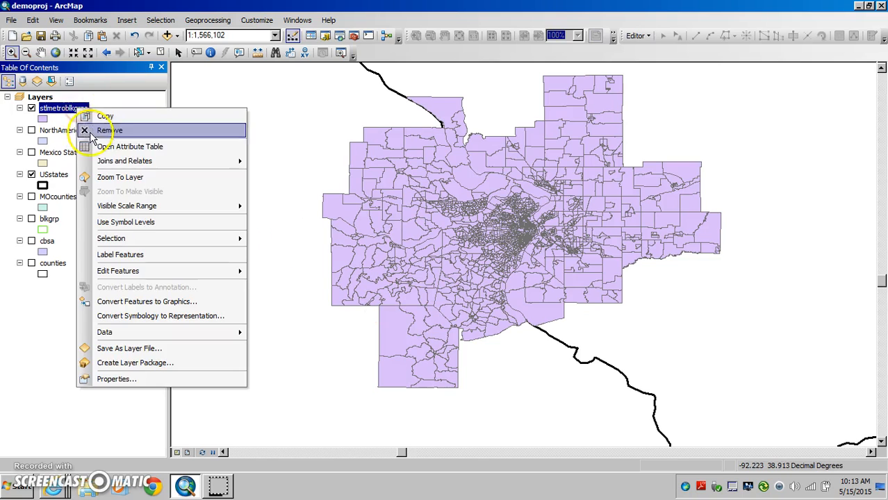
click(99, 147)
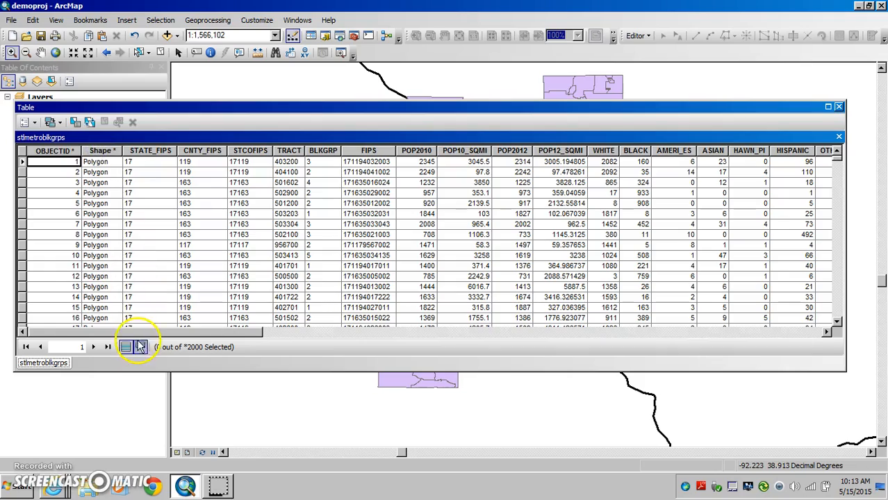
drag(138, 332, 101, 330)
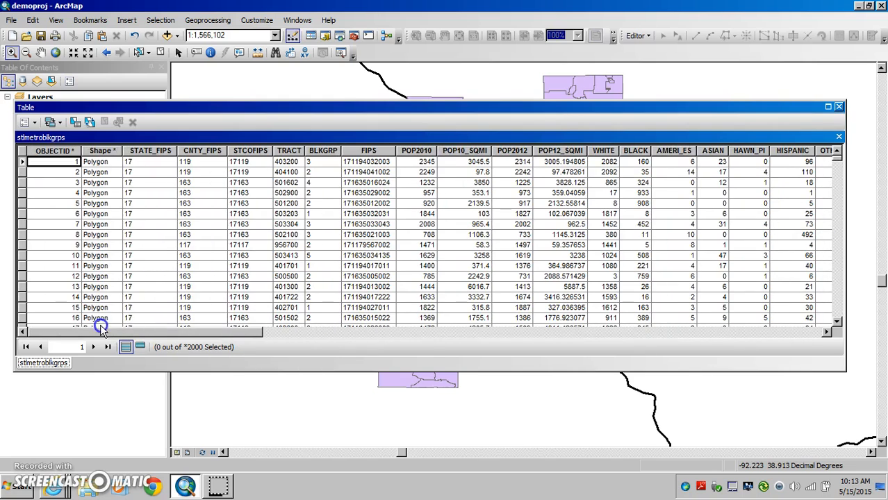
click(839, 107)
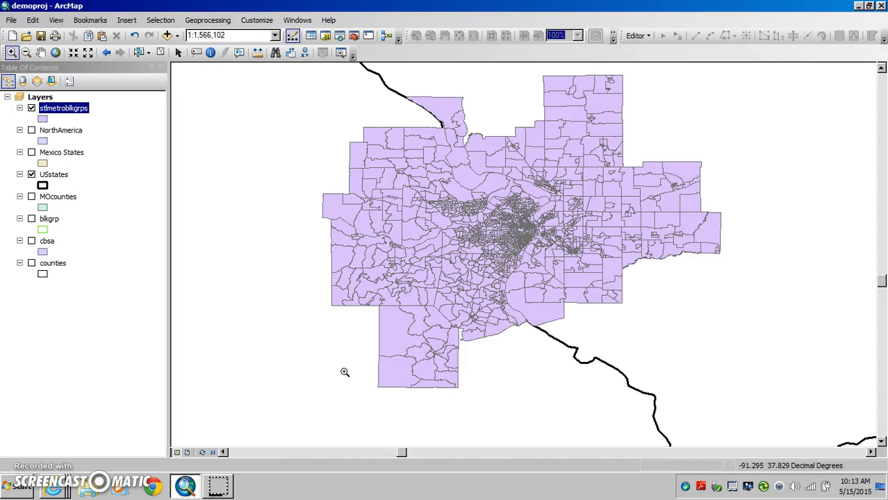
click(221, 21)
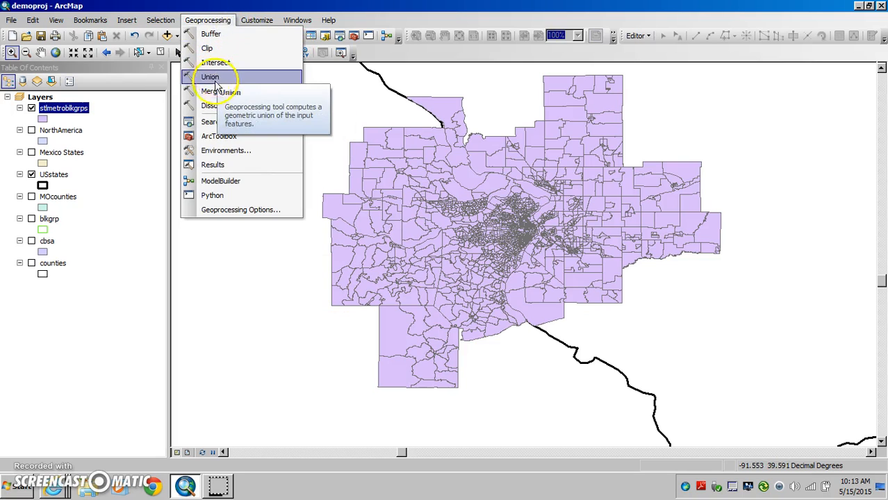
click(204, 243)
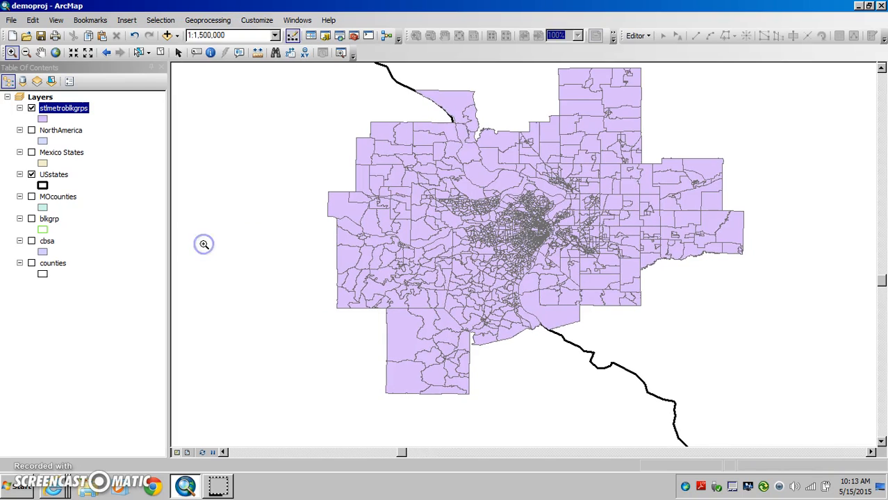